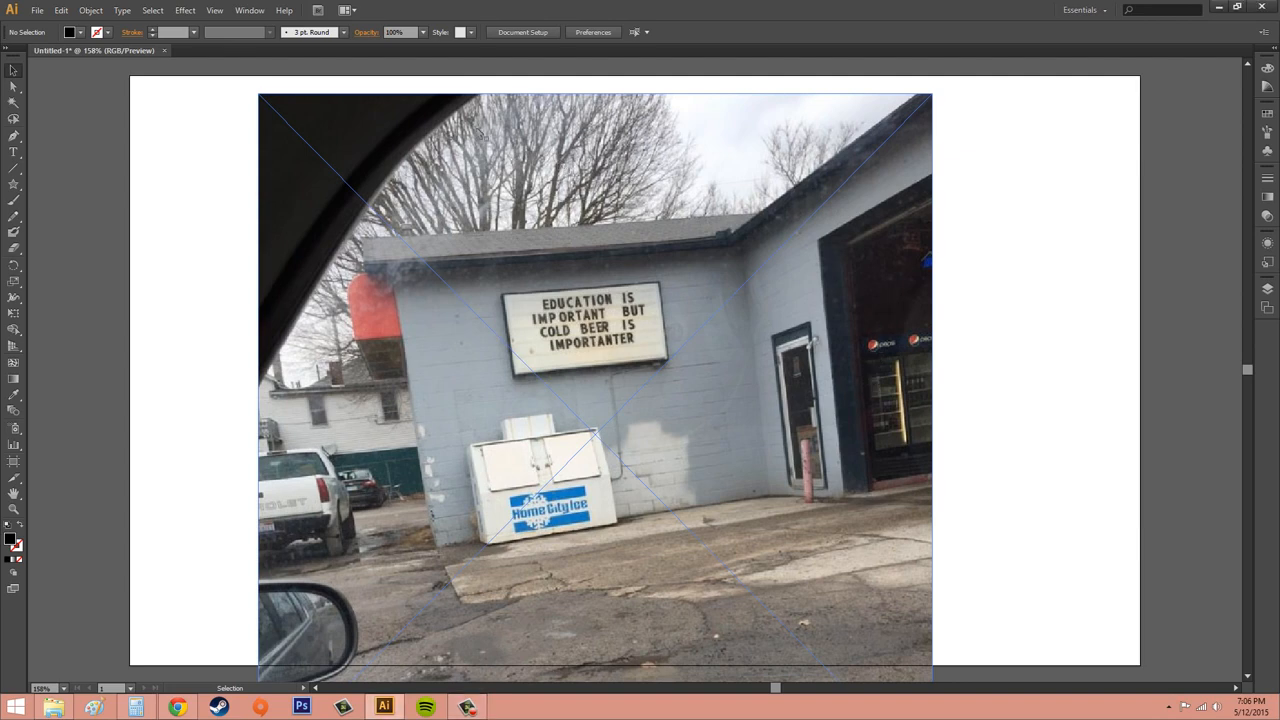
Step: Delete the placed photo that covers the star and its text
{"action": "left_click", "coordinate": [61, 10]}
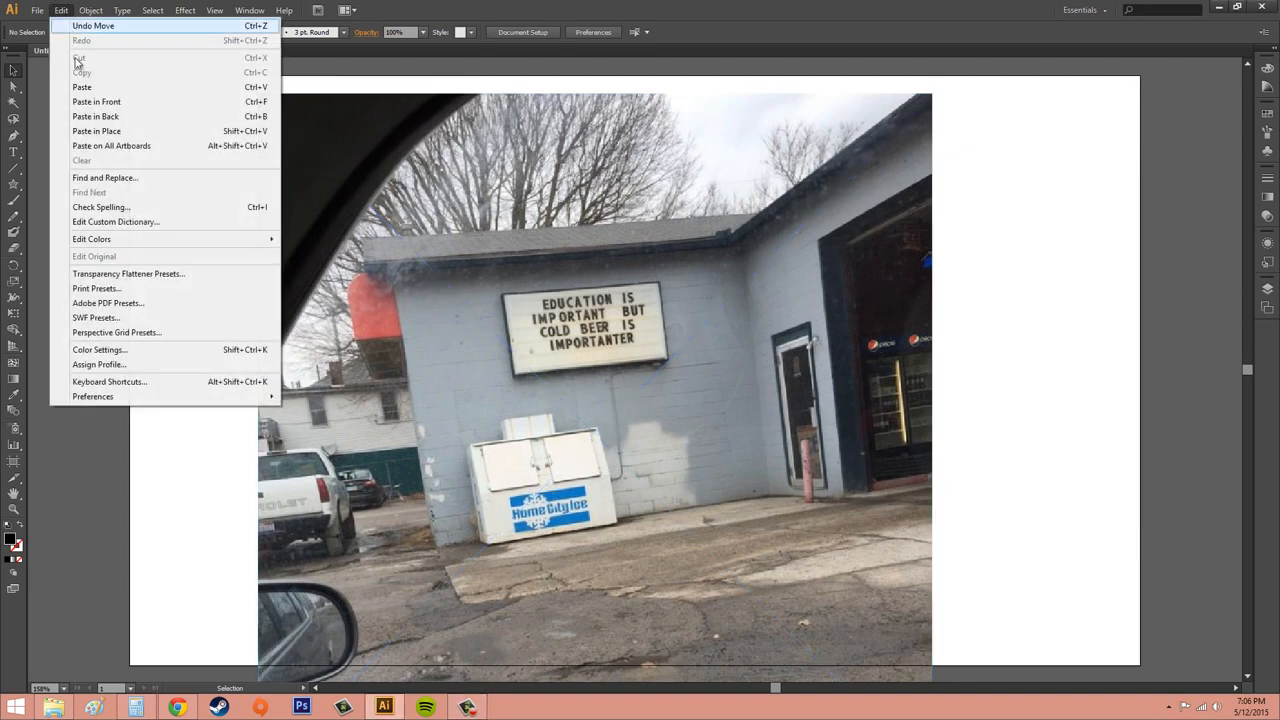
{"action": "left_click", "coordinate": [655, 265]}
{"action": "key", "text": "Delete"}
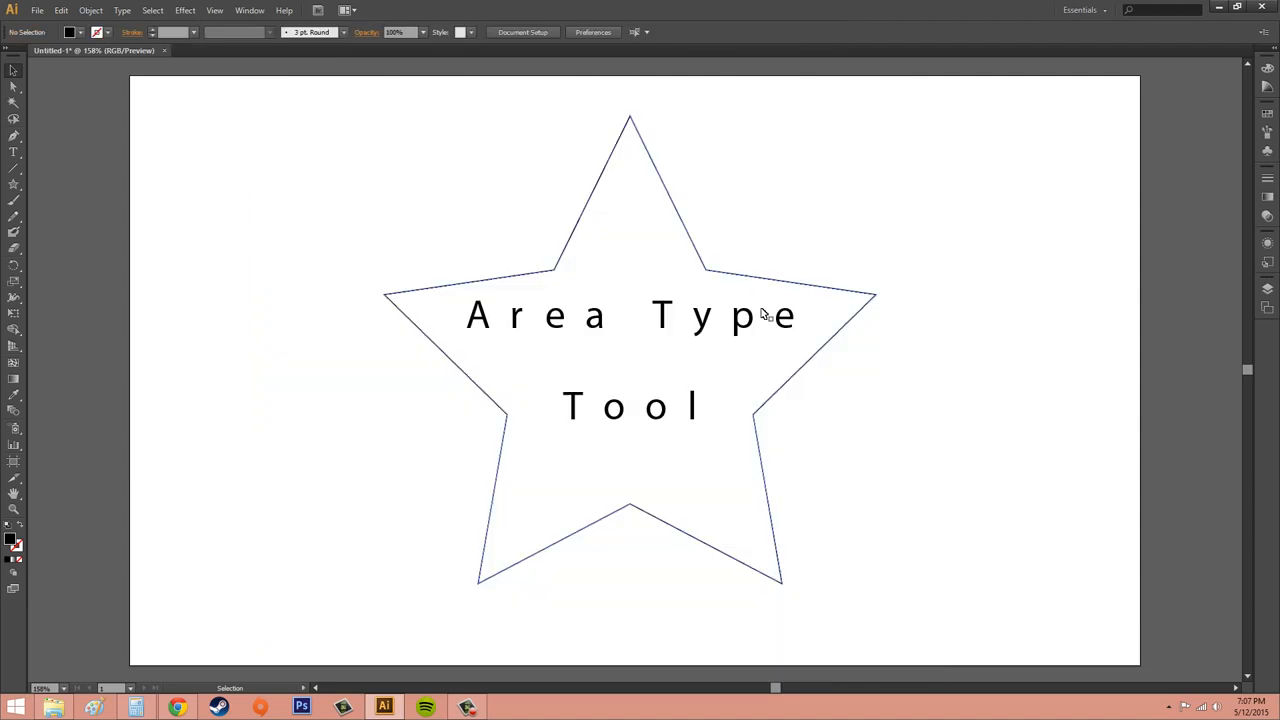
Step: Select the area text inside the star and show the Character panel
{"action": "left_click", "coordinate": [670, 314]}
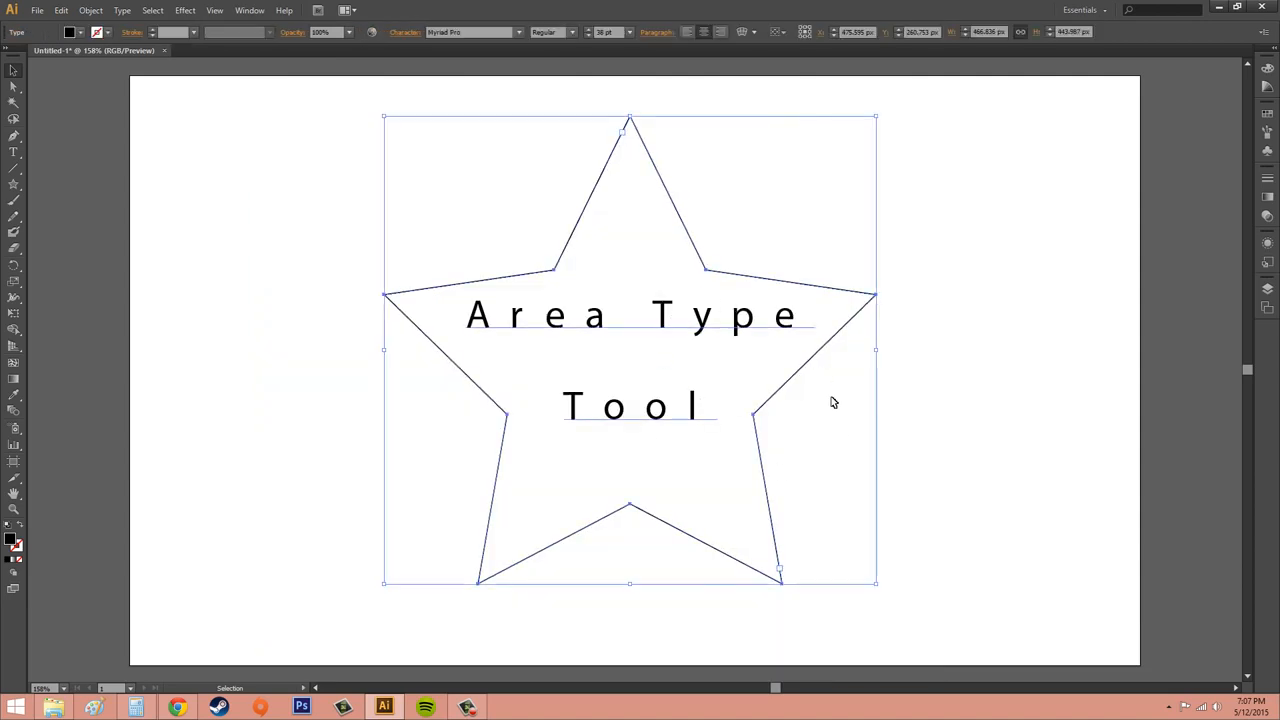
{"action": "left_click", "coordinate": [250, 12]}
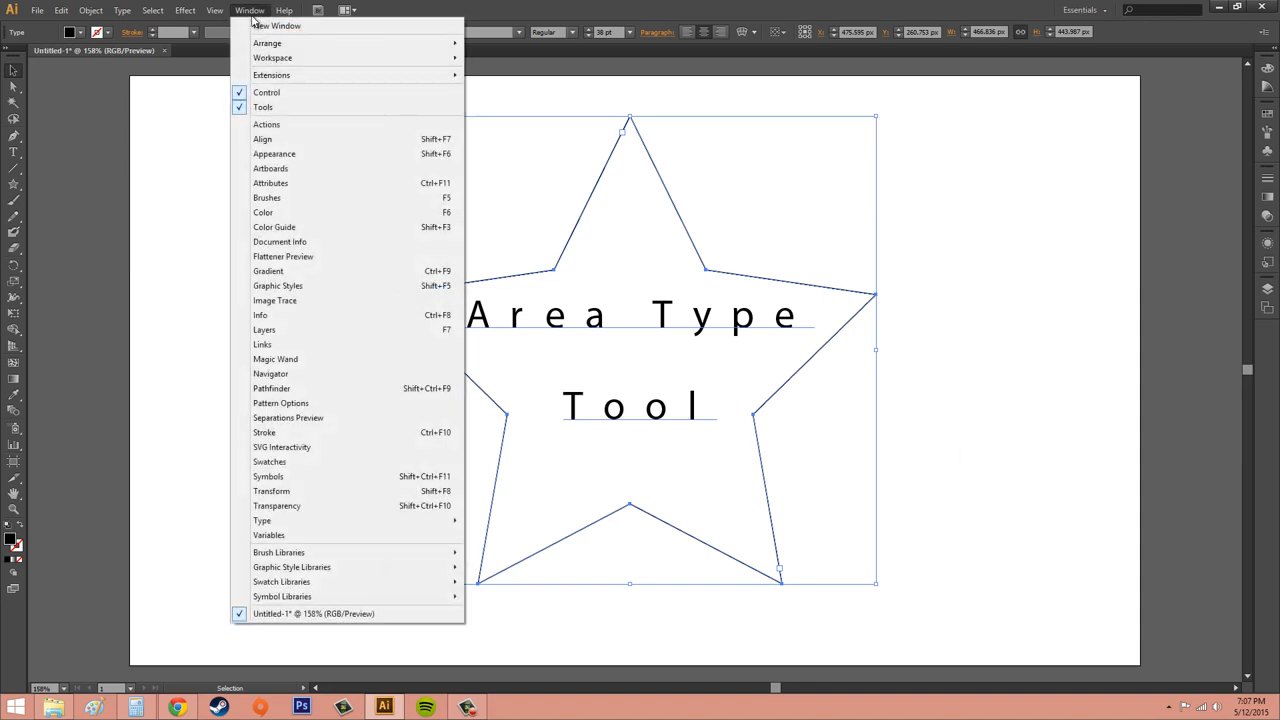
{"action": "mouse_move", "coordinate": [289, 530]}
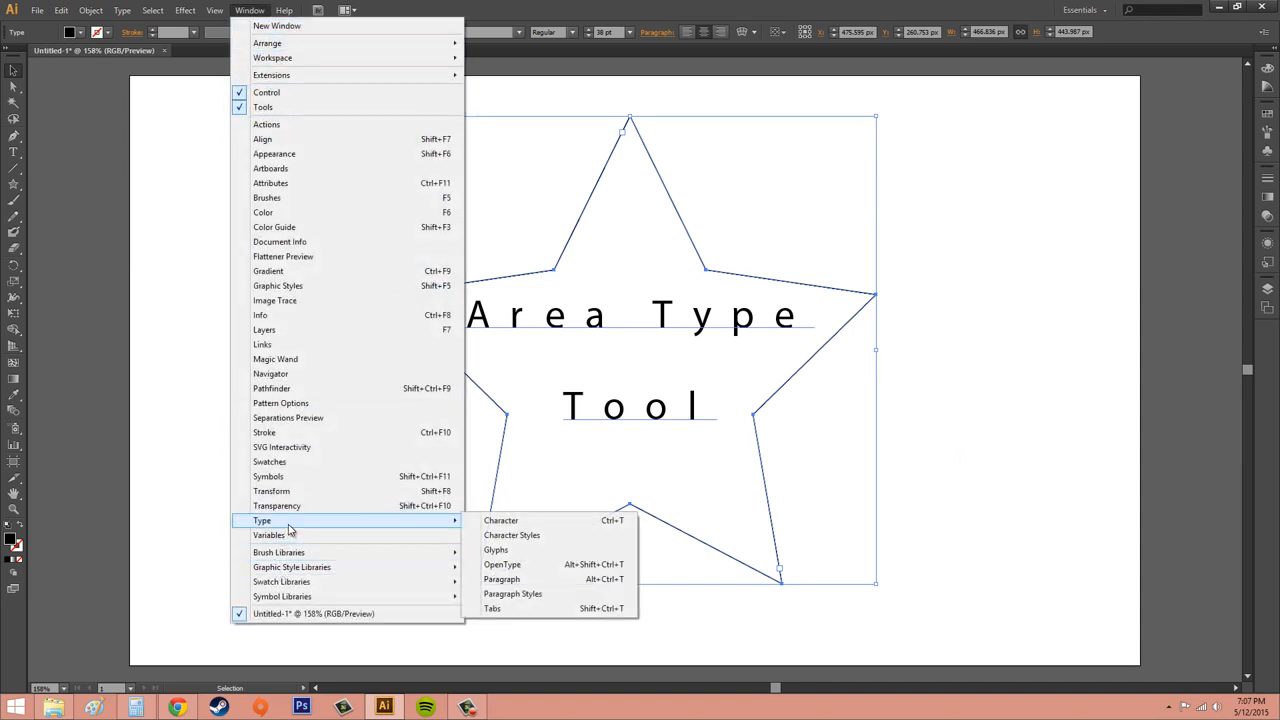
{"action": "left_click", "coordinate": [542, 524]}
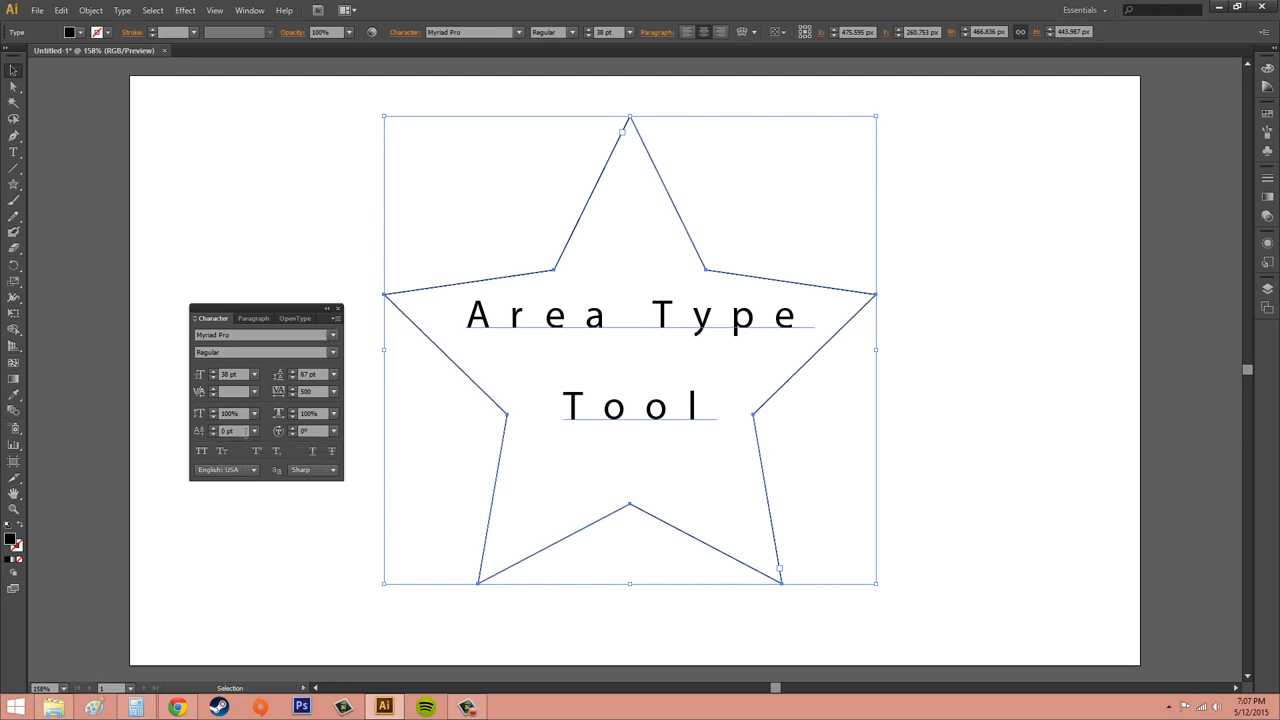
Step: Hide the Character panel's additional options and show them again
{"action": "left_click", "coordinate": [336, 319]}
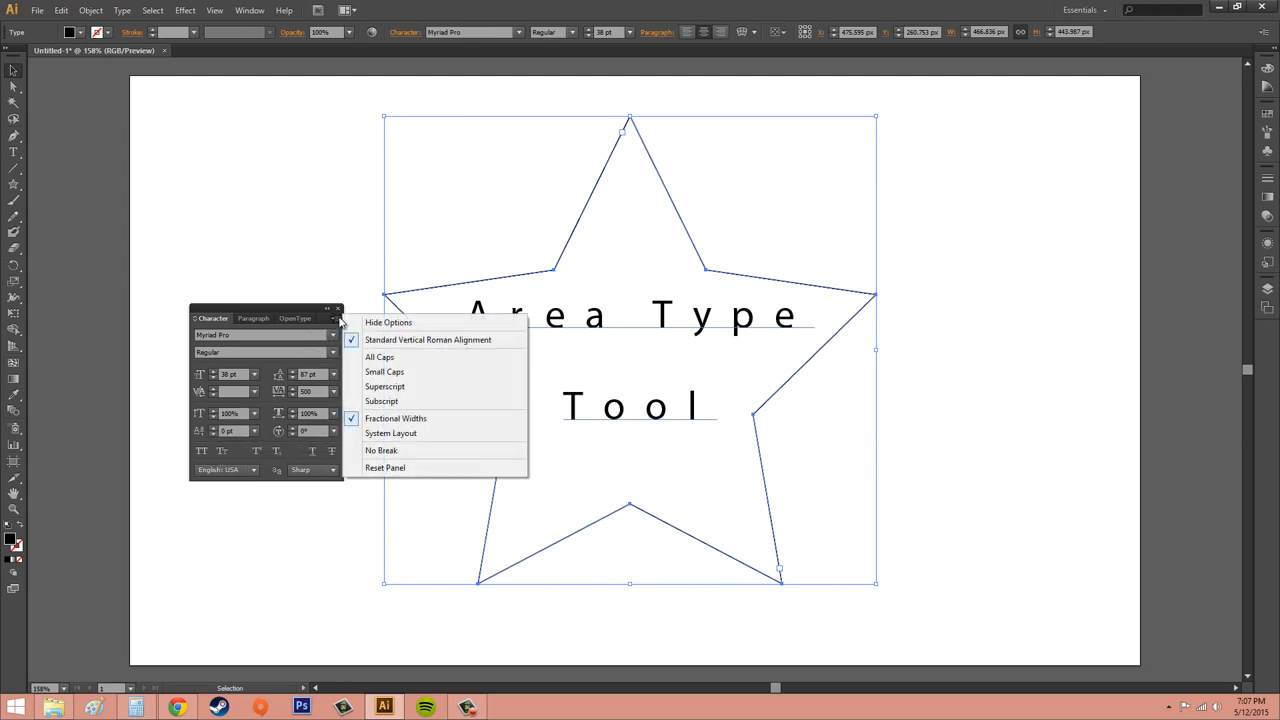
{"action": "left_click", "coordinate": [388, 324]}
{"action": "left_click", "coordinate": [337, 318]}
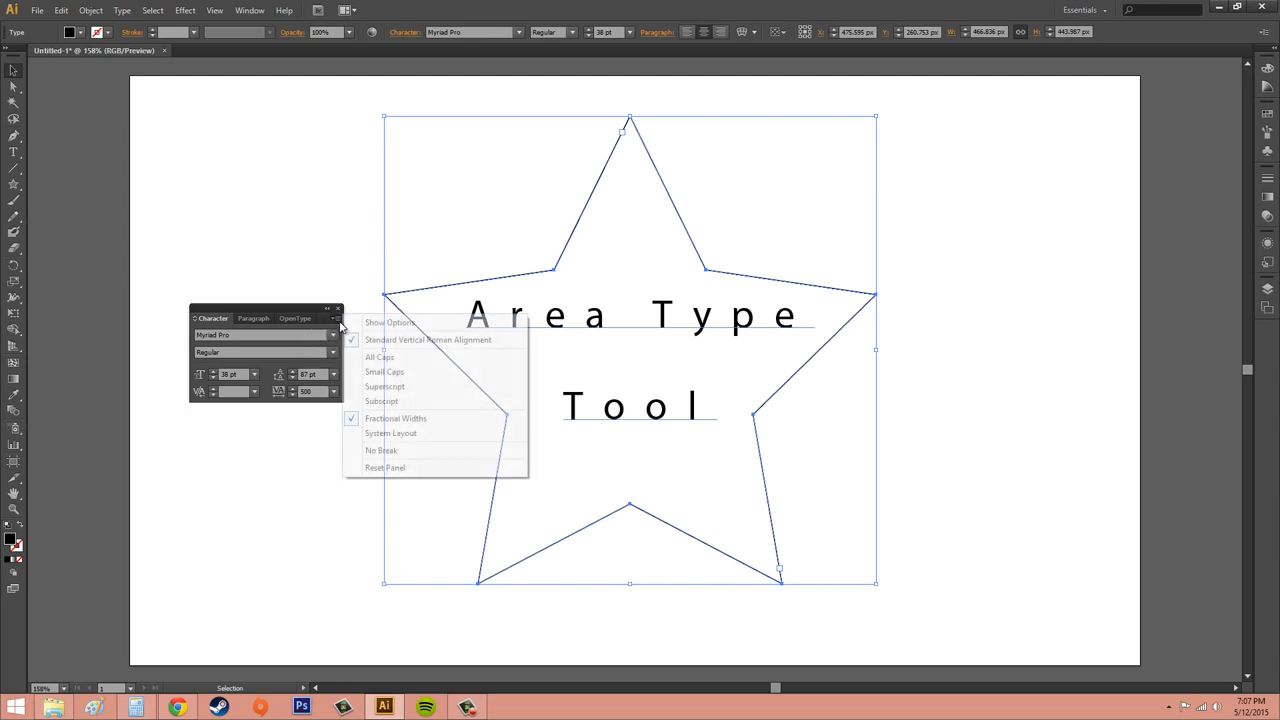
{"action": "left_click", "coordinate": [385, 326]}
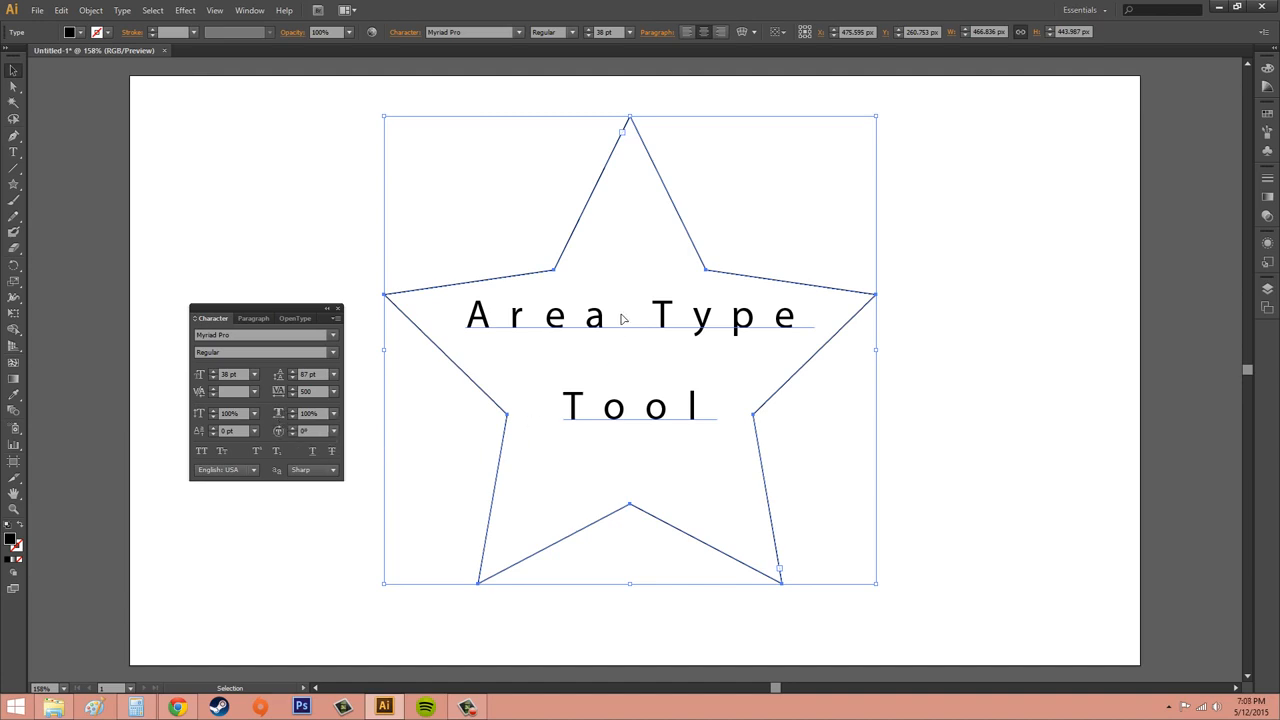
Step: Try vertical scales of 150% and 75% on the star's area text and restore it to 100%
{"action": "left_click", "coordinate": [988, 345]}
{"action": "left_click", "coordinate": [717, 330]}
{"action": "left_click", "coordinate": [255, 415]}
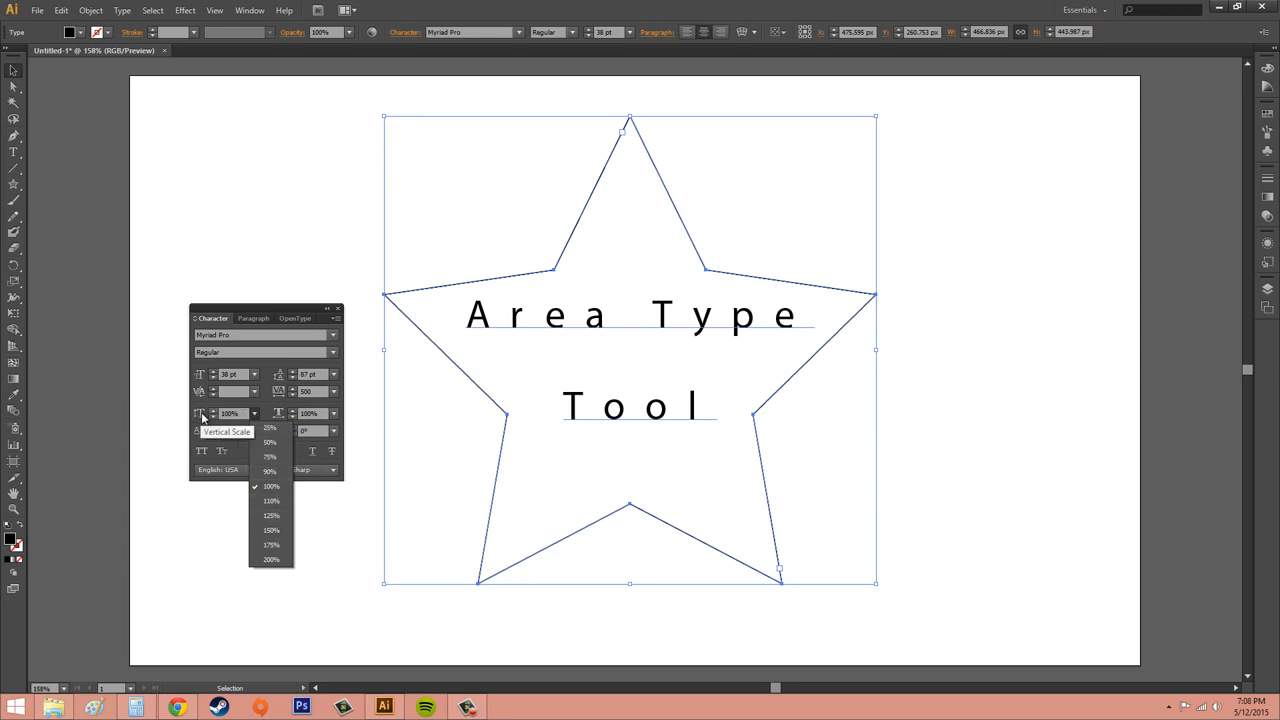
{"action": "left_click", "coordinate": [276, 530]}
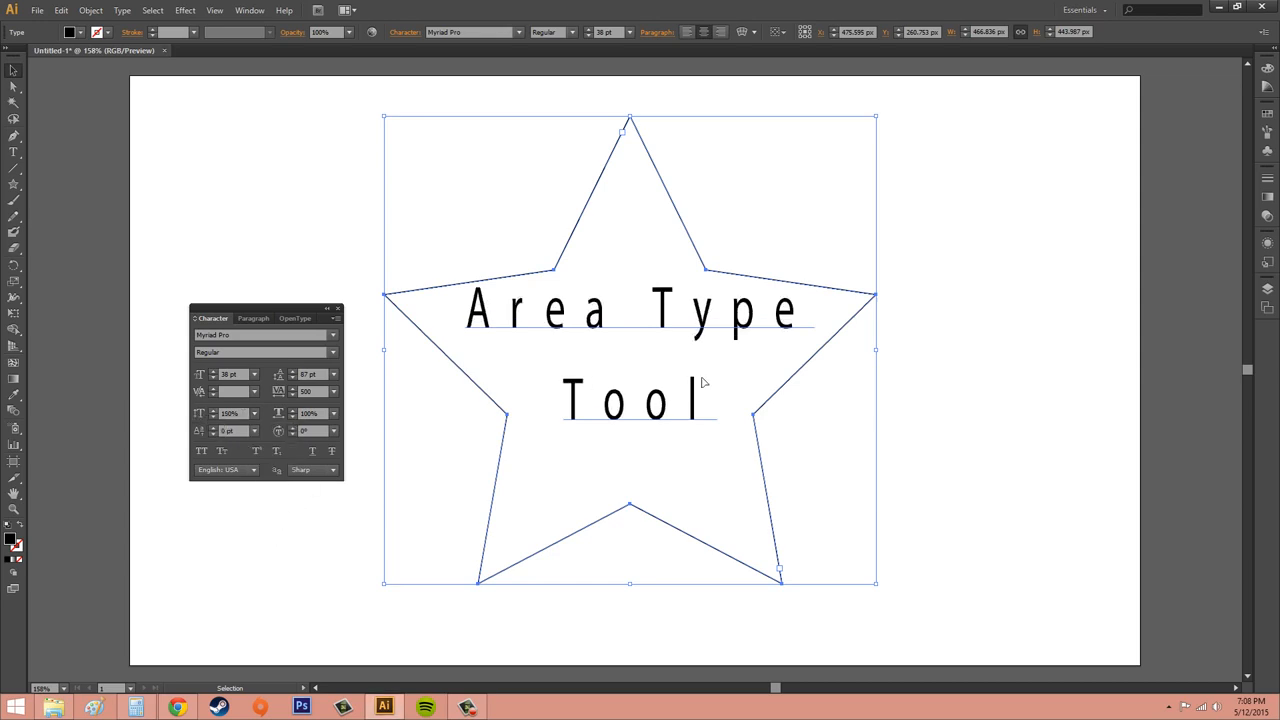
{"action": "left_click", "coordinate": [256, 414]}
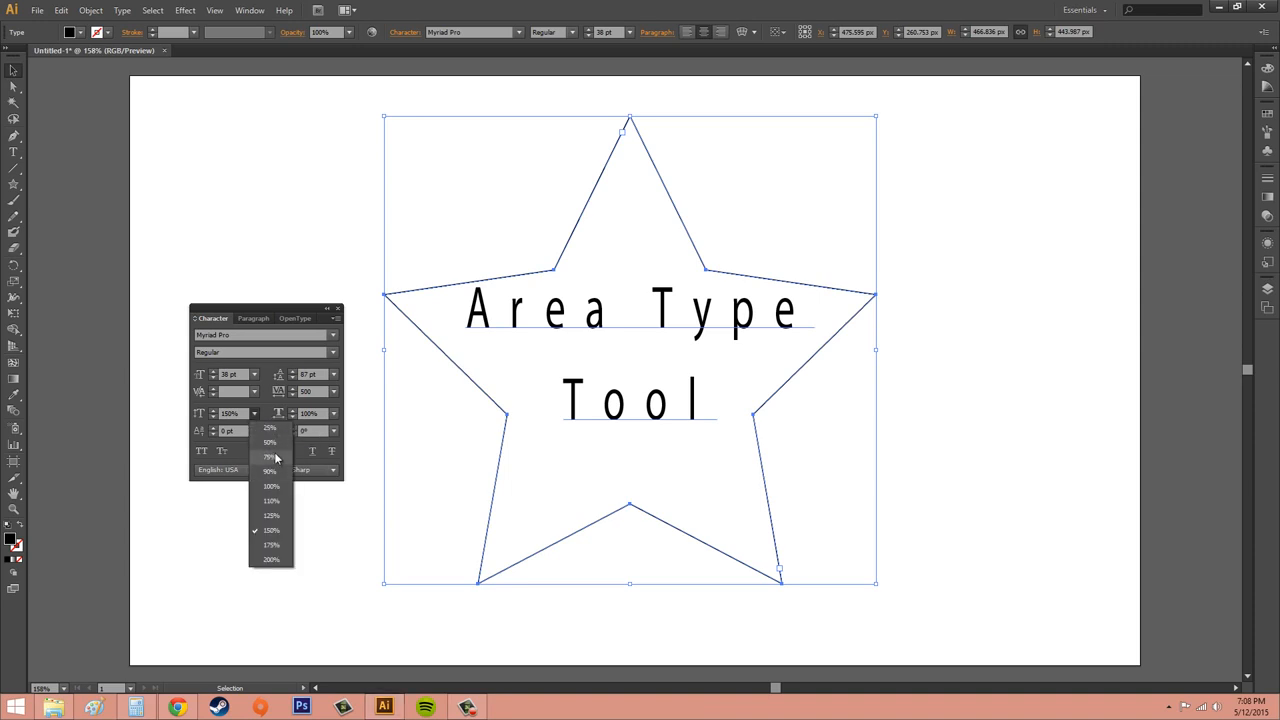
{"action": "left_click", "coordinate": [274, 456]}
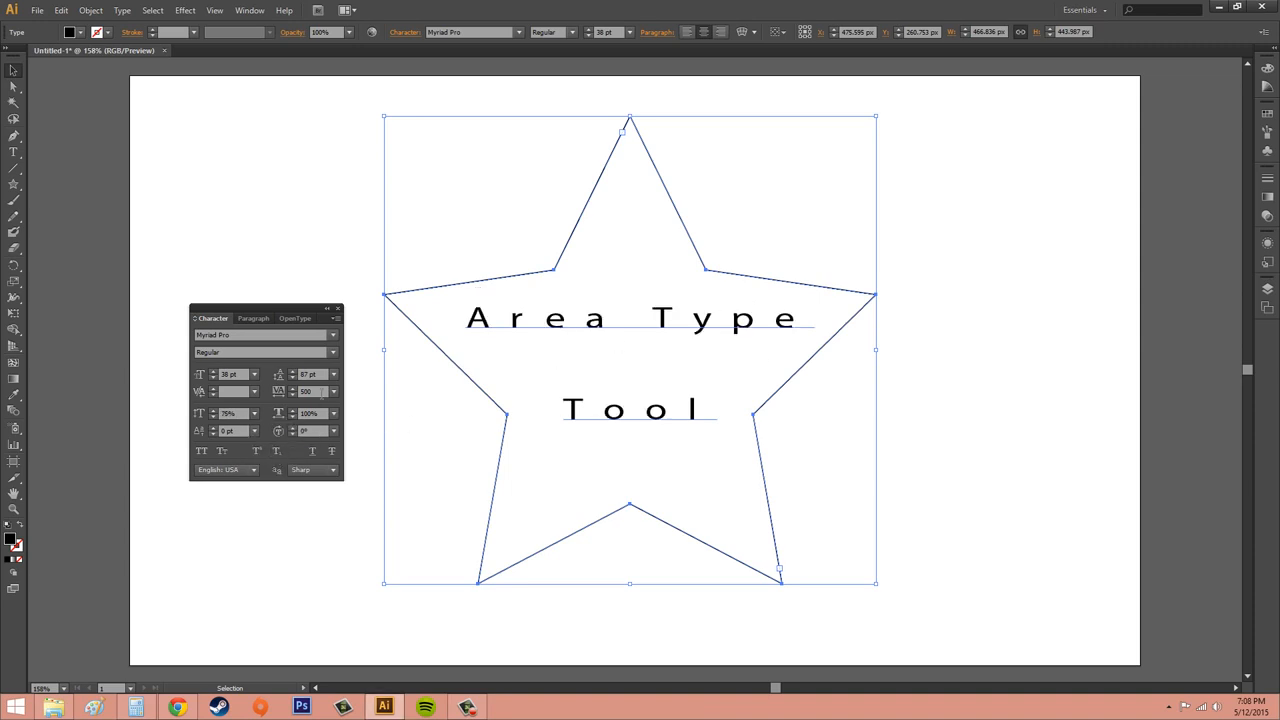
{"action": "left_click", "coordinate": [256, 414]}
{"action": "left_click", "coordinate": [270, 488]}
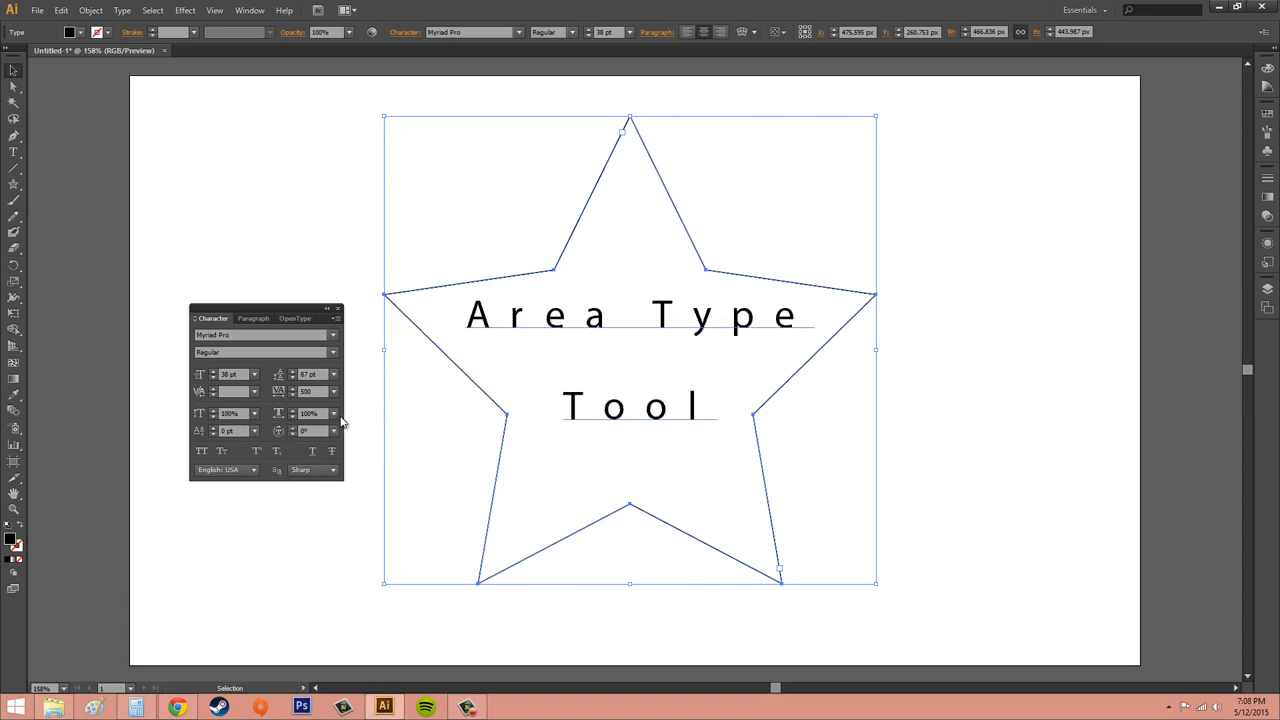
Step: Try horizontal scales of 175%, 110%, 125% and 50% on the star's area text and restore it to 100%
{"action": "left_click", "coordinate": [333, 414]}
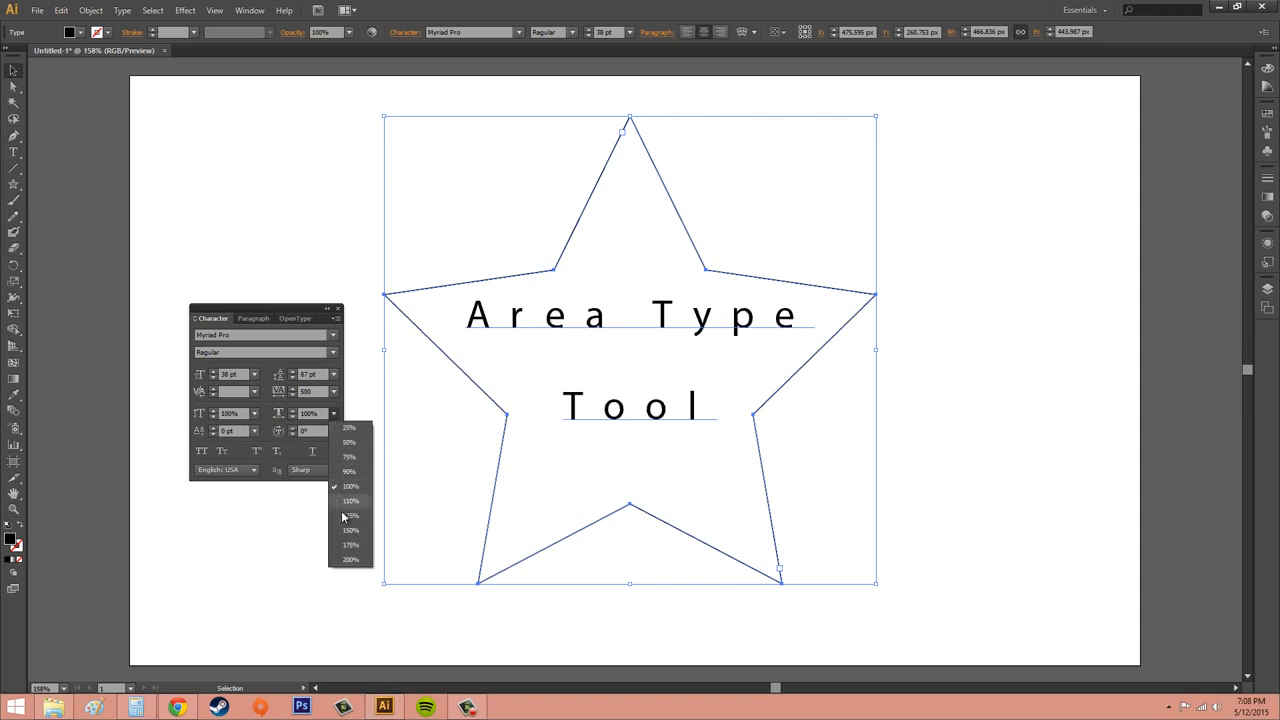
{"action": "left_click", "coordinate": [348, 545]}
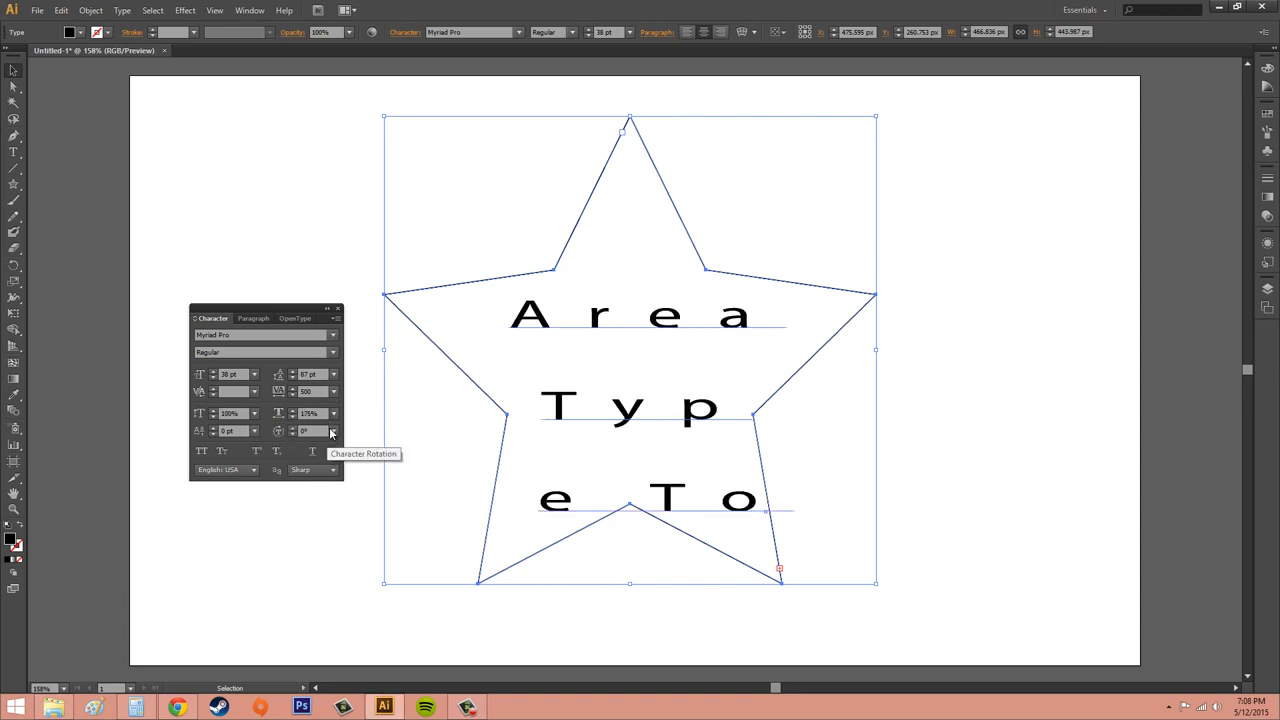
{"action": "left_click", "coordinate": [333, 414]}
{"action": "left_click", "coordinate": [352, 500]}
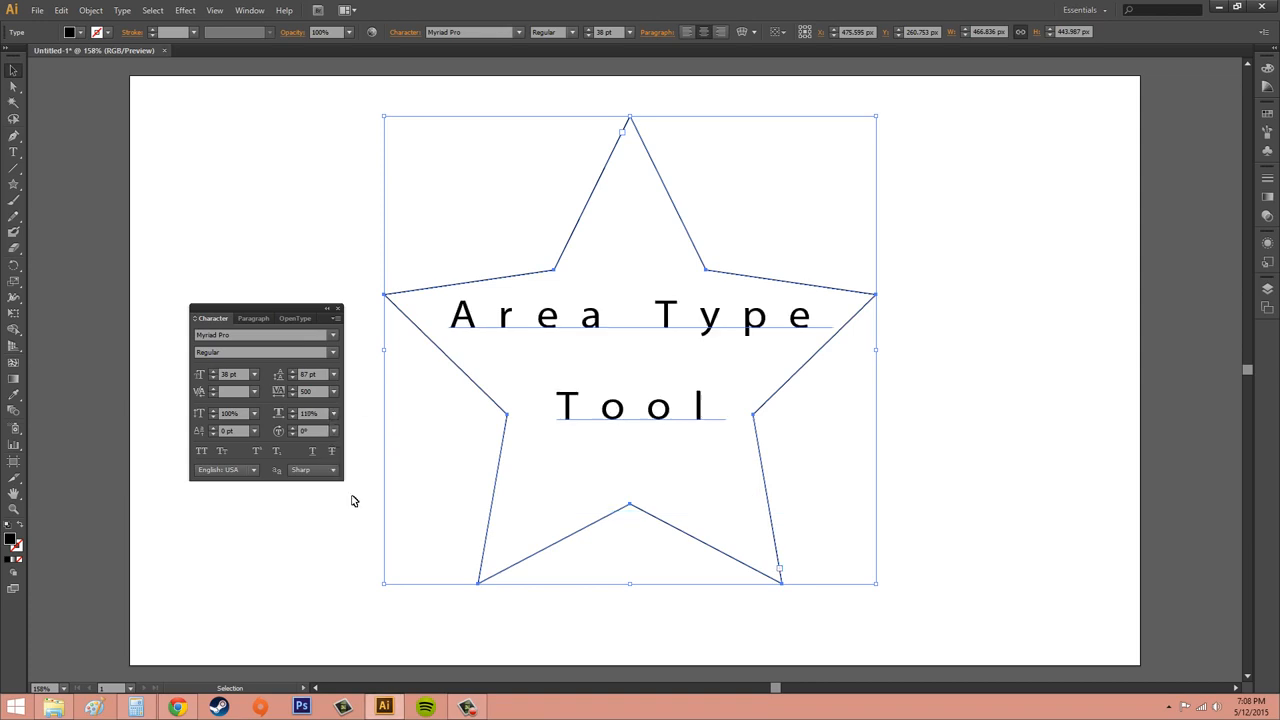
{"action": "left_click", "coordinate": [335, 415]}
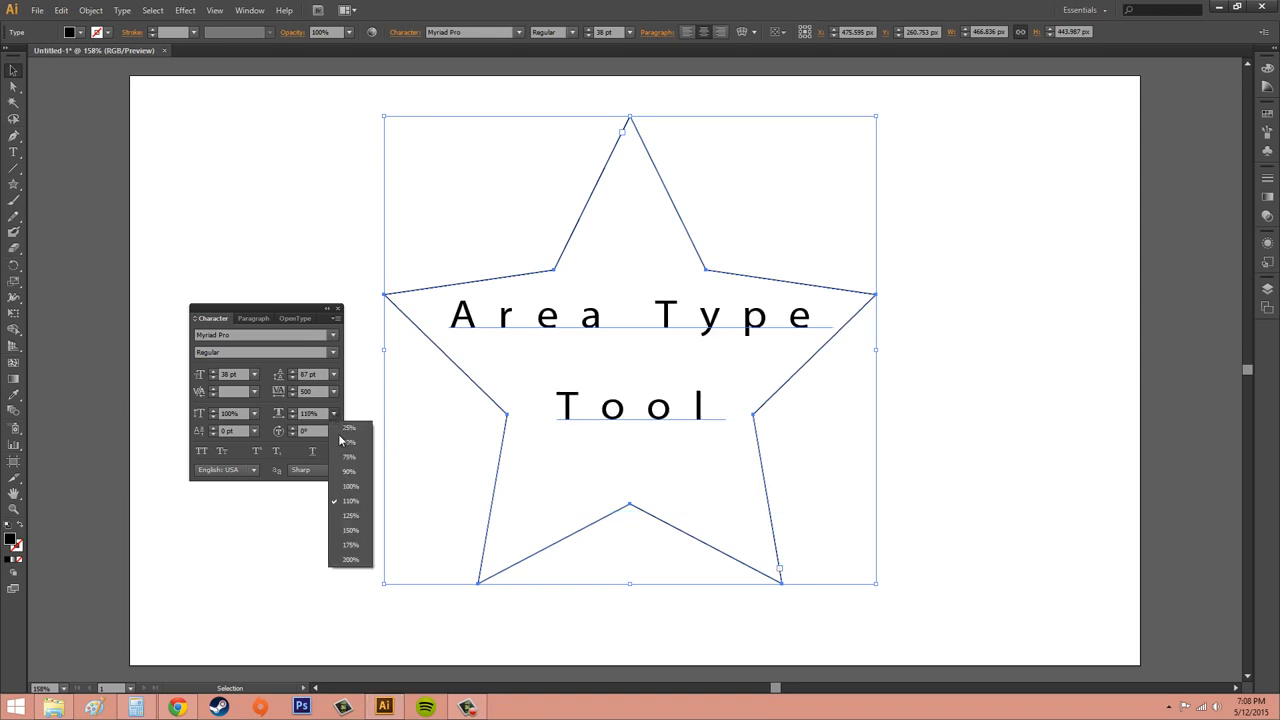
{"action": "left_click", "coordinate": [350, 515]}
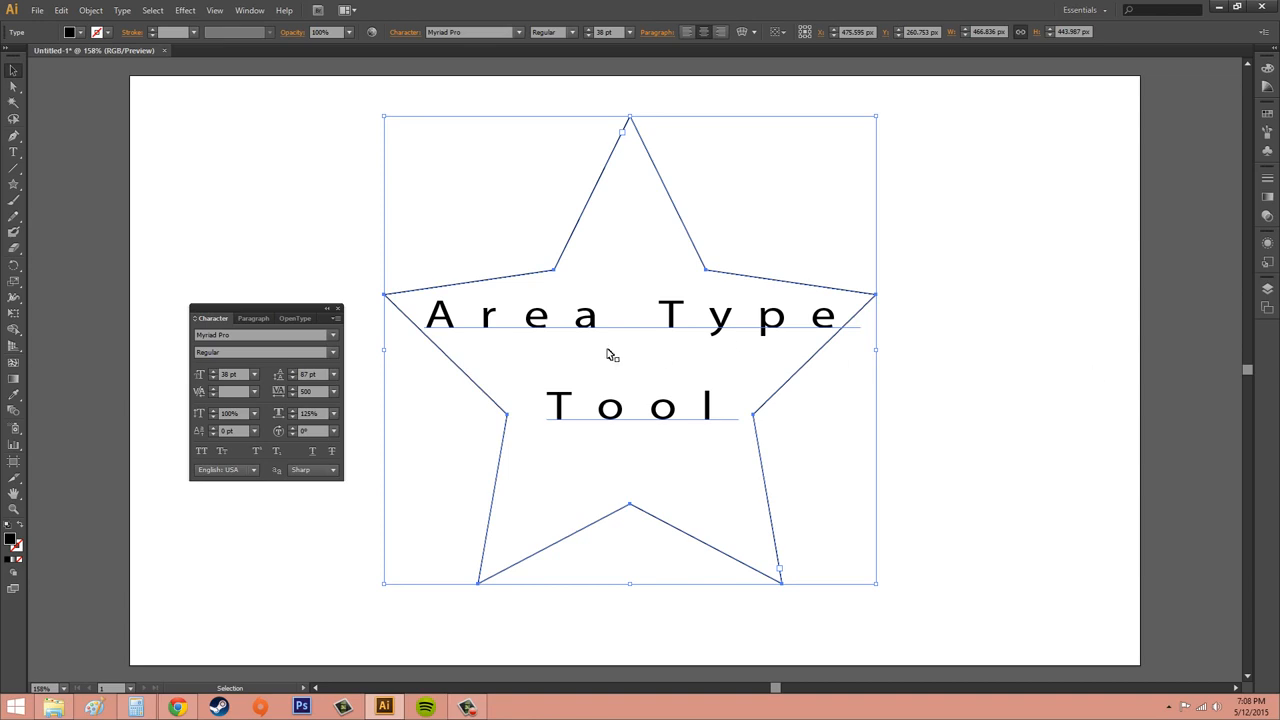
{"action": "left_click", "coordinate": [335, 414]}
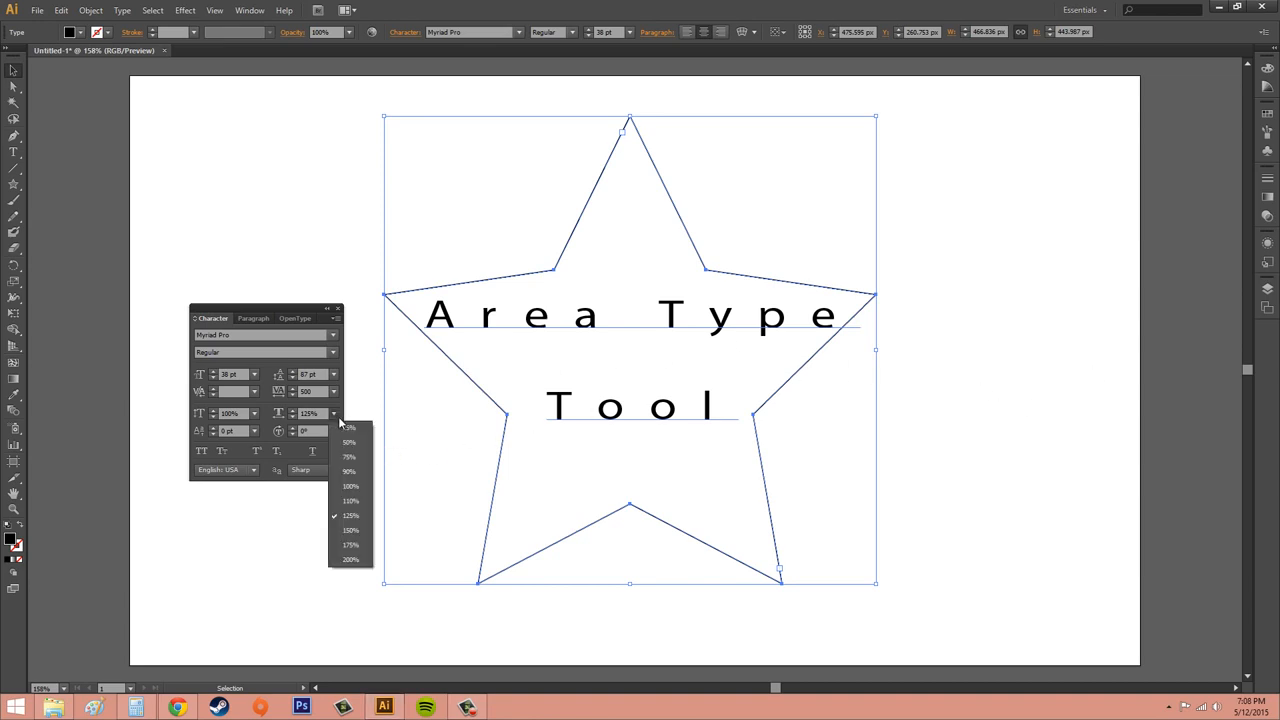
{"action": "left_click", "coordinate": [349, 443]}
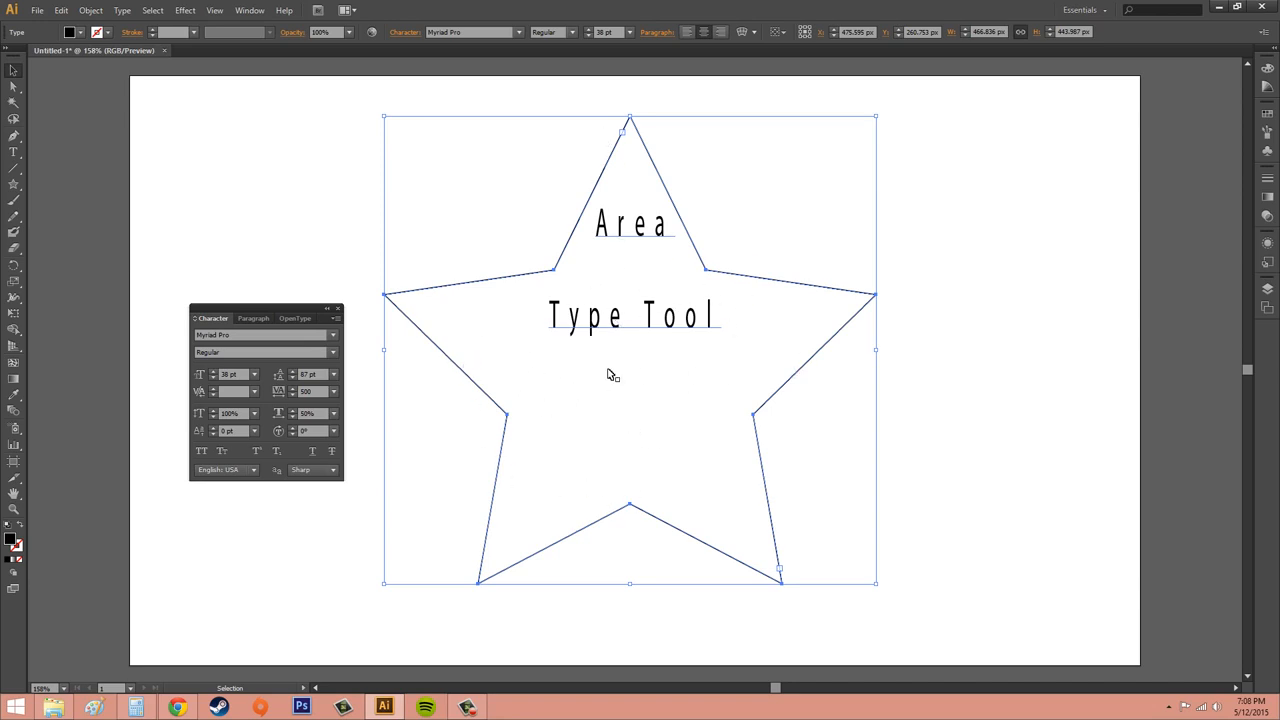
{"action": "left_click", "coordinate": [335, 414]}
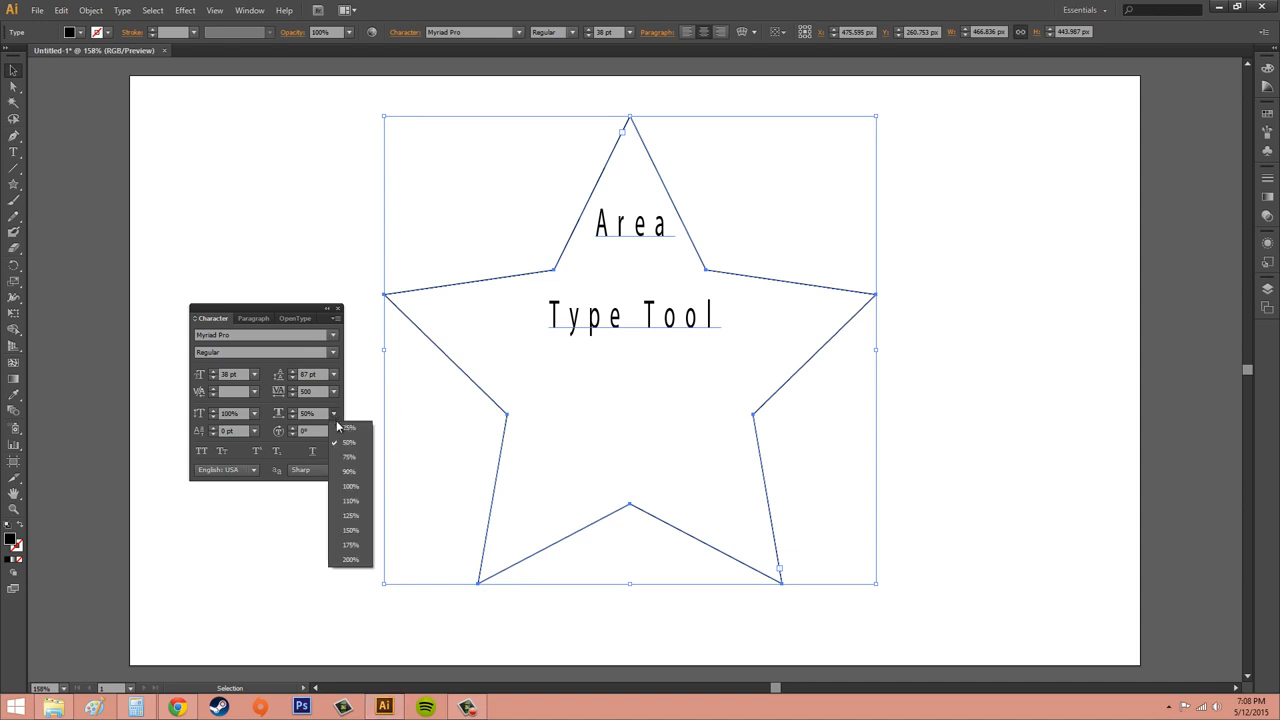
{"action": "left_click", "coordinate": [349, 487]}
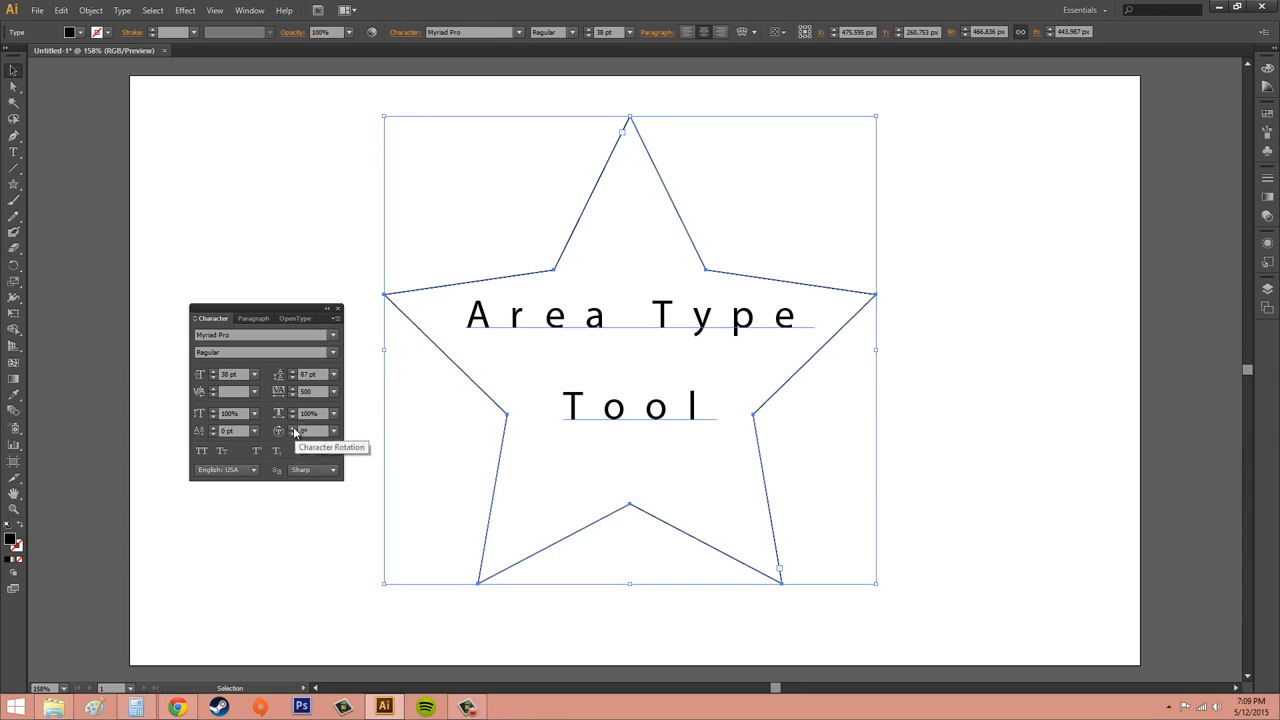
Step: Try character rotations of 90°, 30° and 45° on the star's area text and restore it to 0°
{"action": "left_click", "coordinate": [333, 430]}
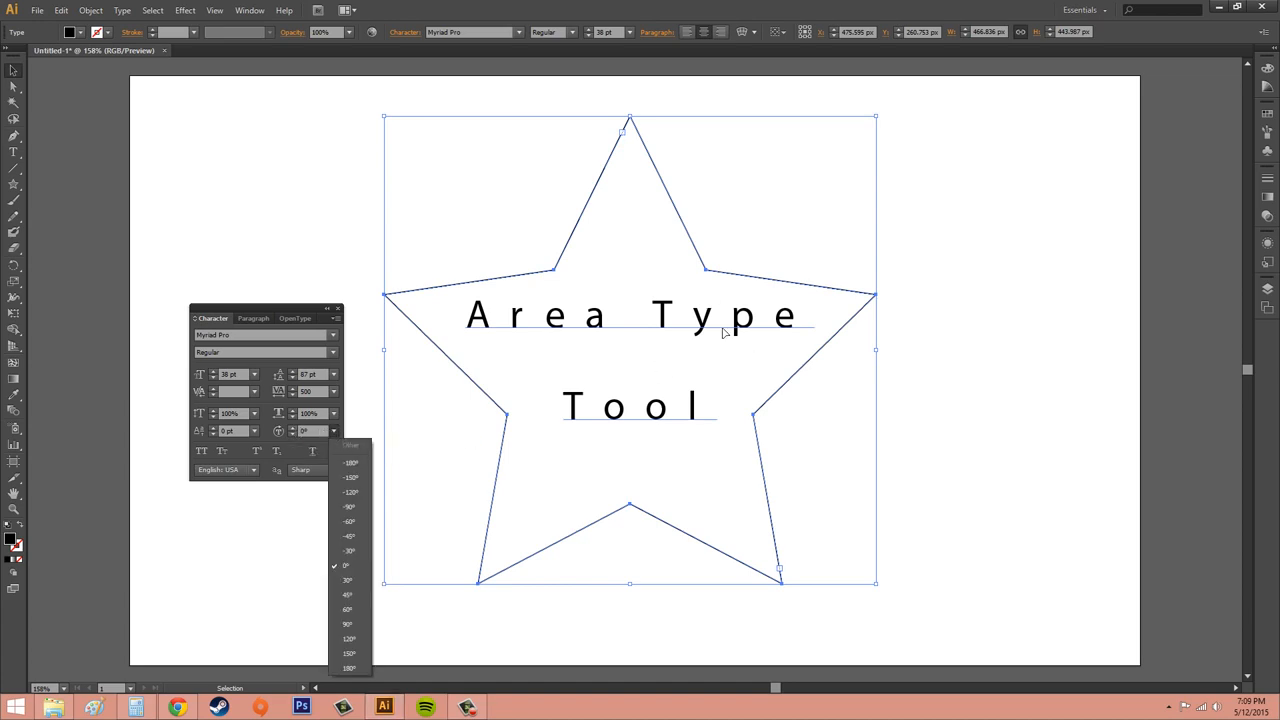
{"action": "left_click", "coordinate": [349, 624]}
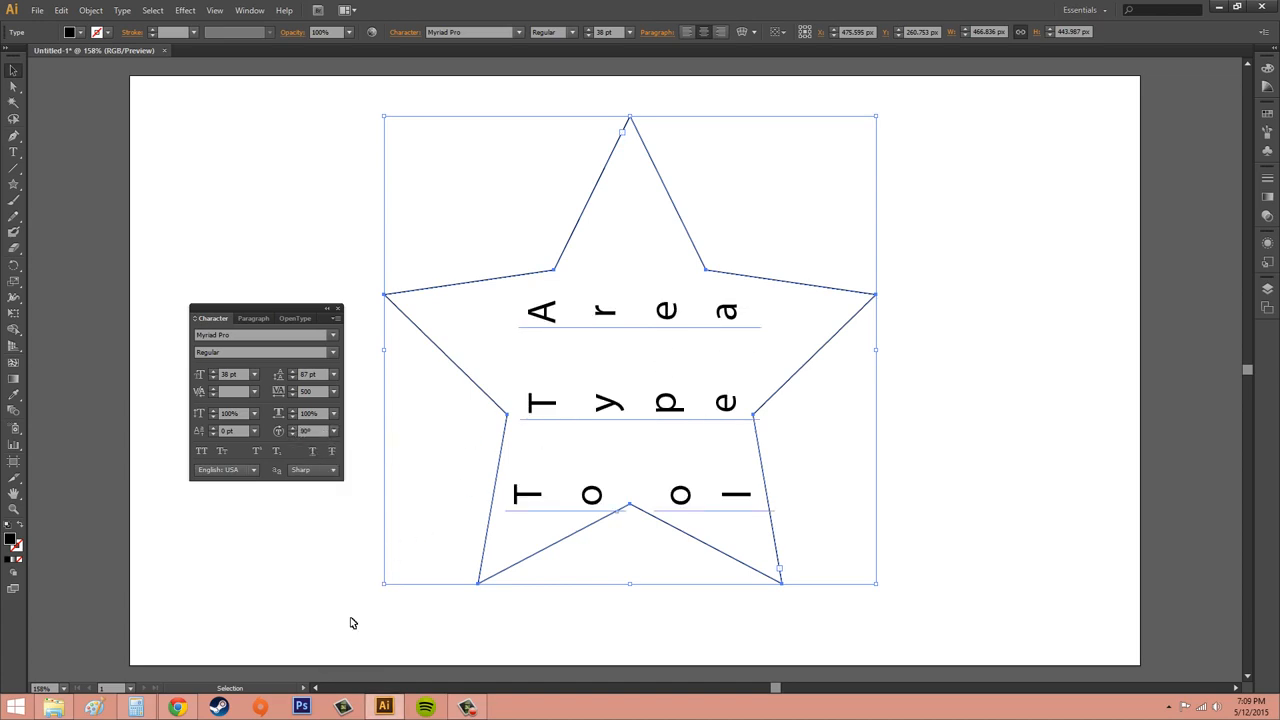
{"action": "left_click", "coordinate": [334, 431]}
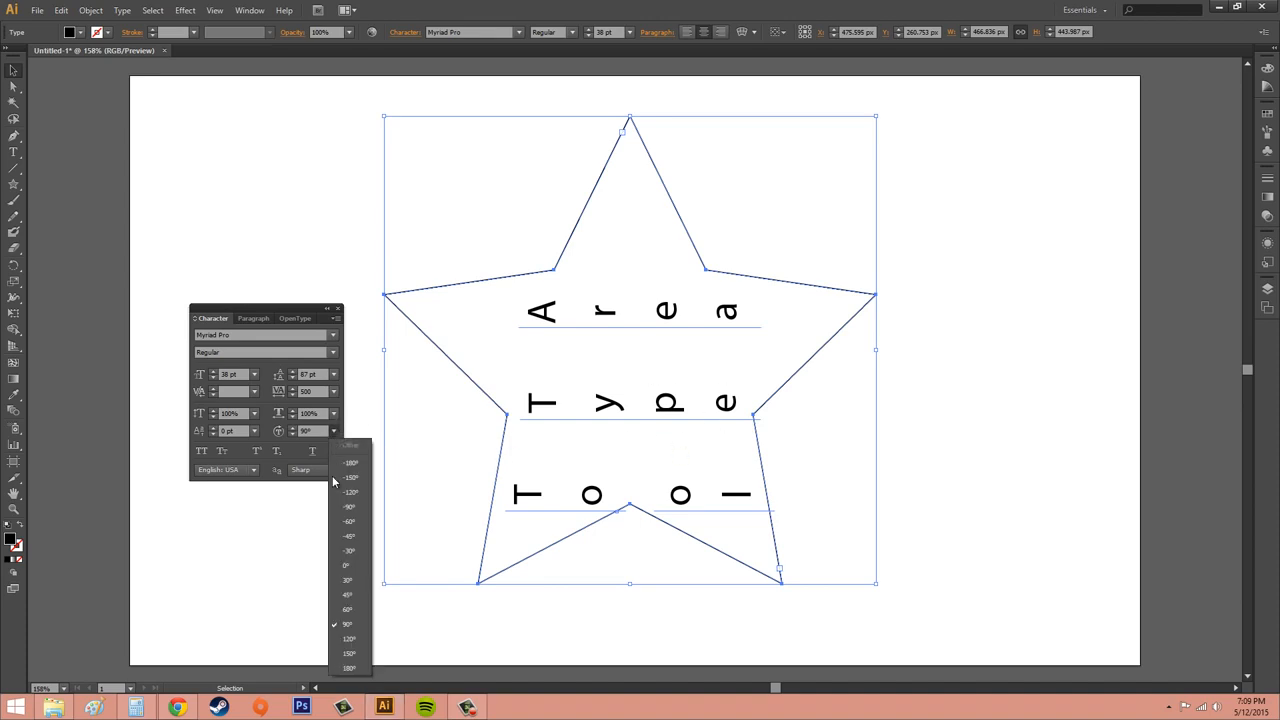
{"action": "left_click", "coordinate": [348, 580]}
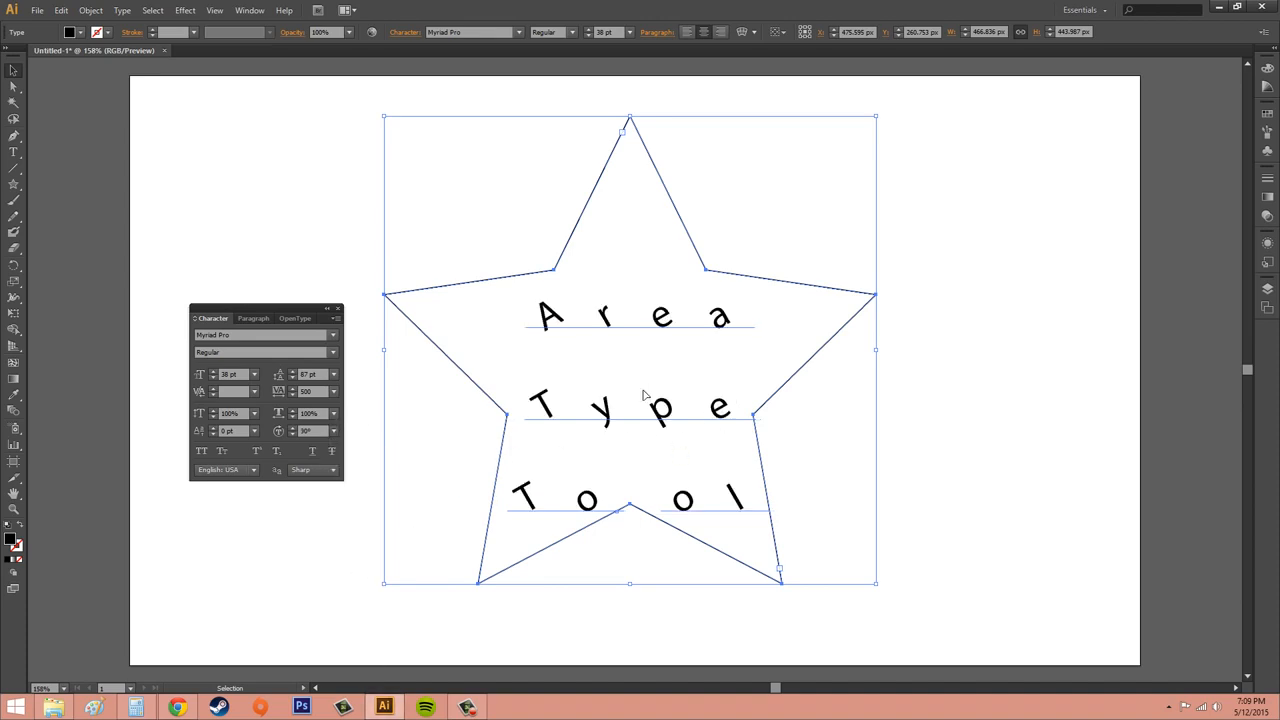
{"action": "left_click", "coordinate": [334, 431]}
{"action": "left_click", "coordinate": [349, 598]}
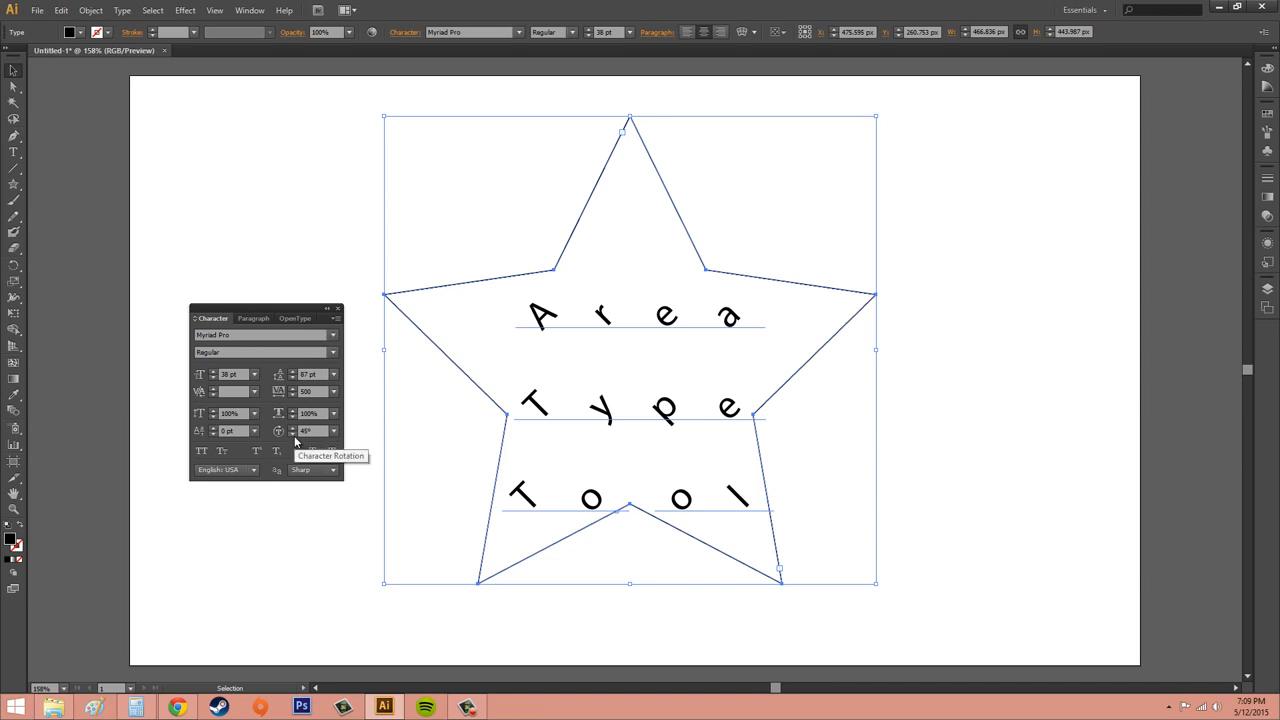
{"action": "left_click", "coordinate": [334, 431]}
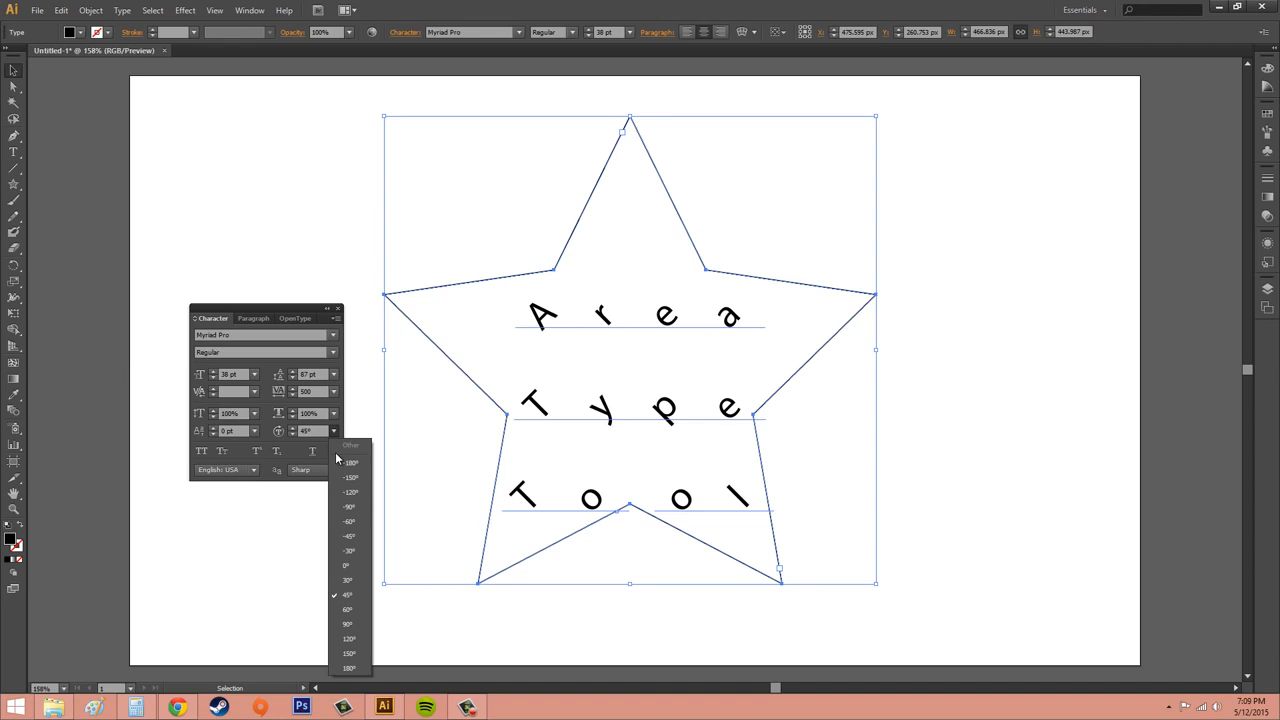
{"action": "left_click", "coordinate": [355, 567]}
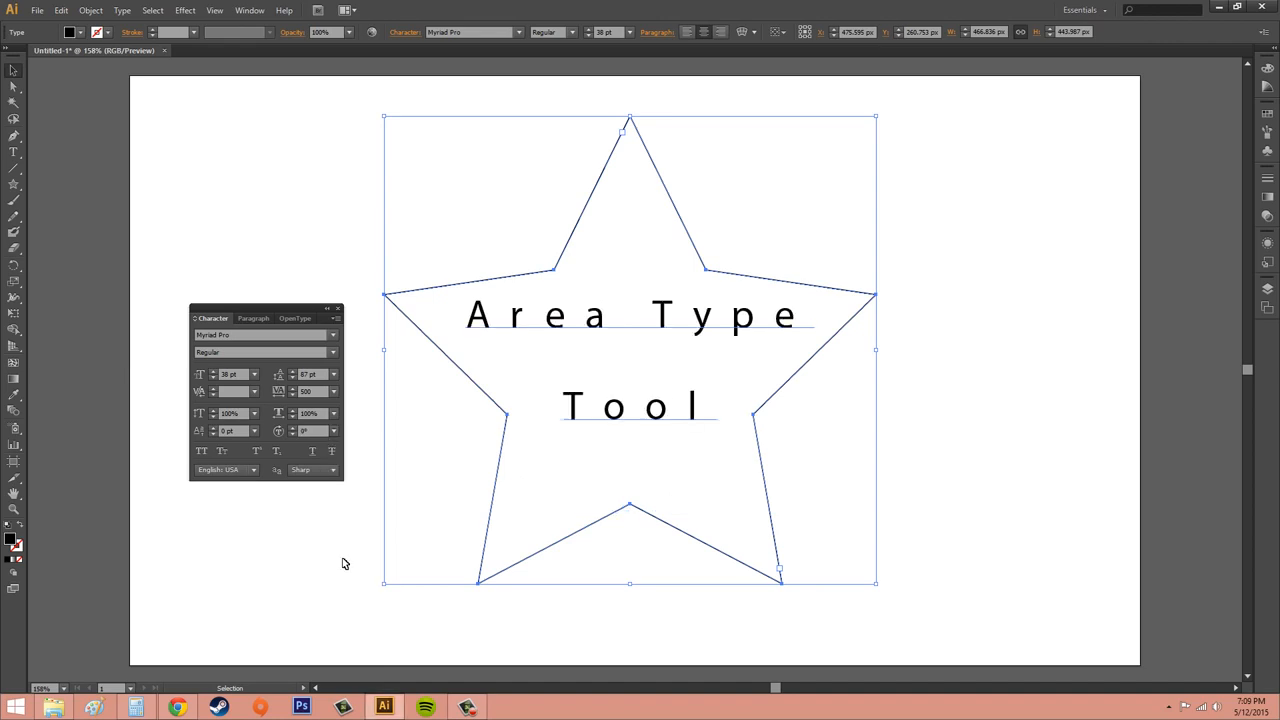
Step: Turn All Caps on and off for the area text, and do the same with Small Caps
{"action": "left_click", "coordinate": [206, 449]}
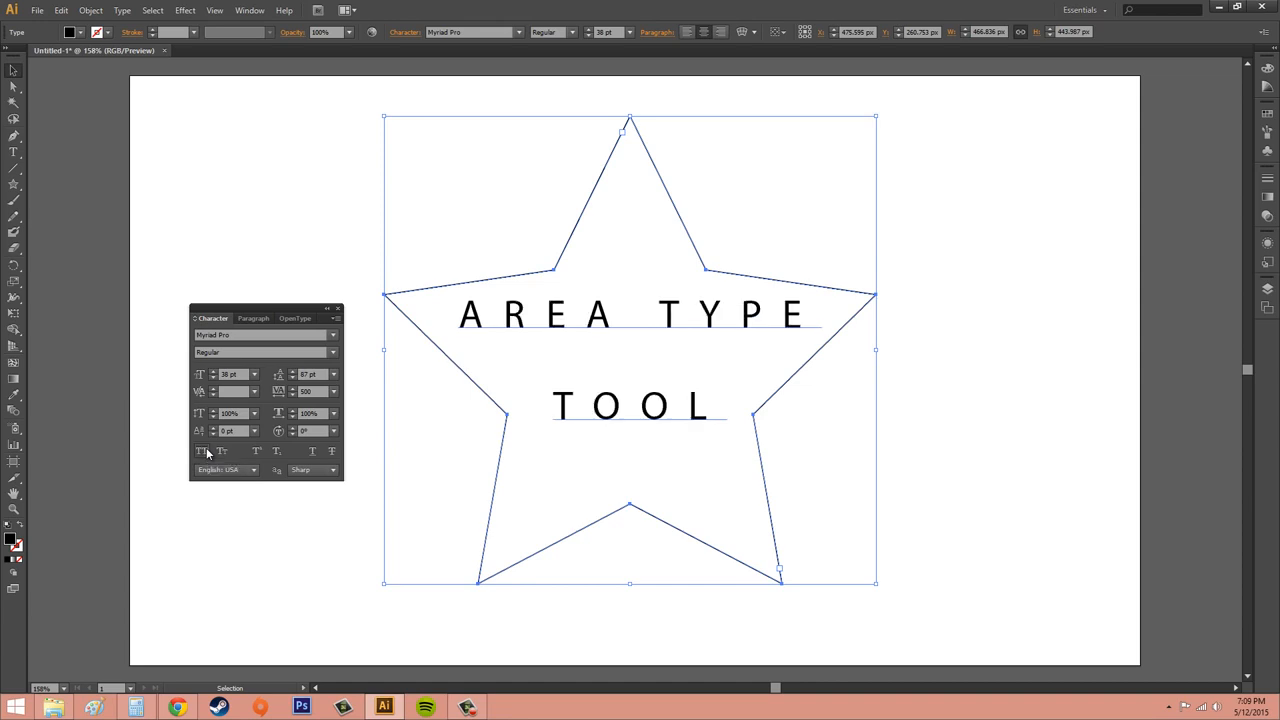
{"action": "left_click", "coordinate": [207, 451]}
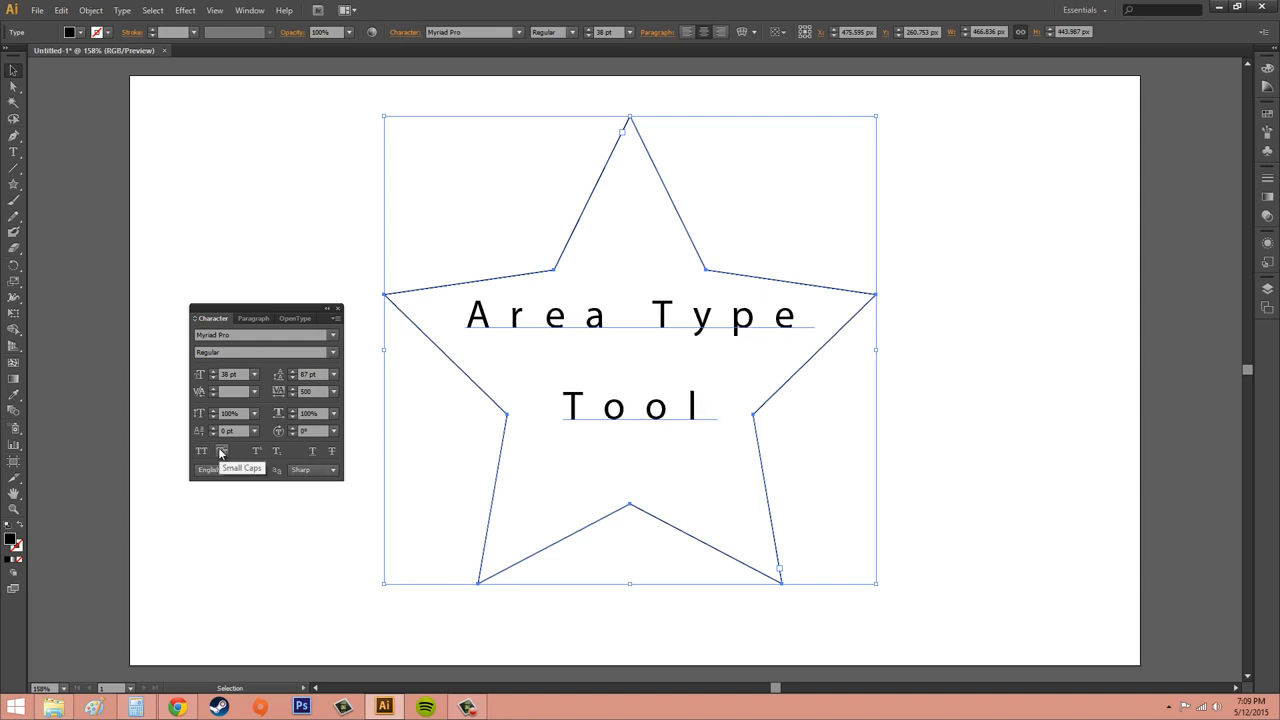
{"action": "left_click", "coordinate": [222, 453]}
{"action": "left_click", "coordinate": [222, 453]}
Step: Turn Subscript on and off for the area text, and do the same with Superscript
{"action": "left_click", "coordinate": [277, 453]}
{"action": "left_click", "coordinate": [277, 453]}
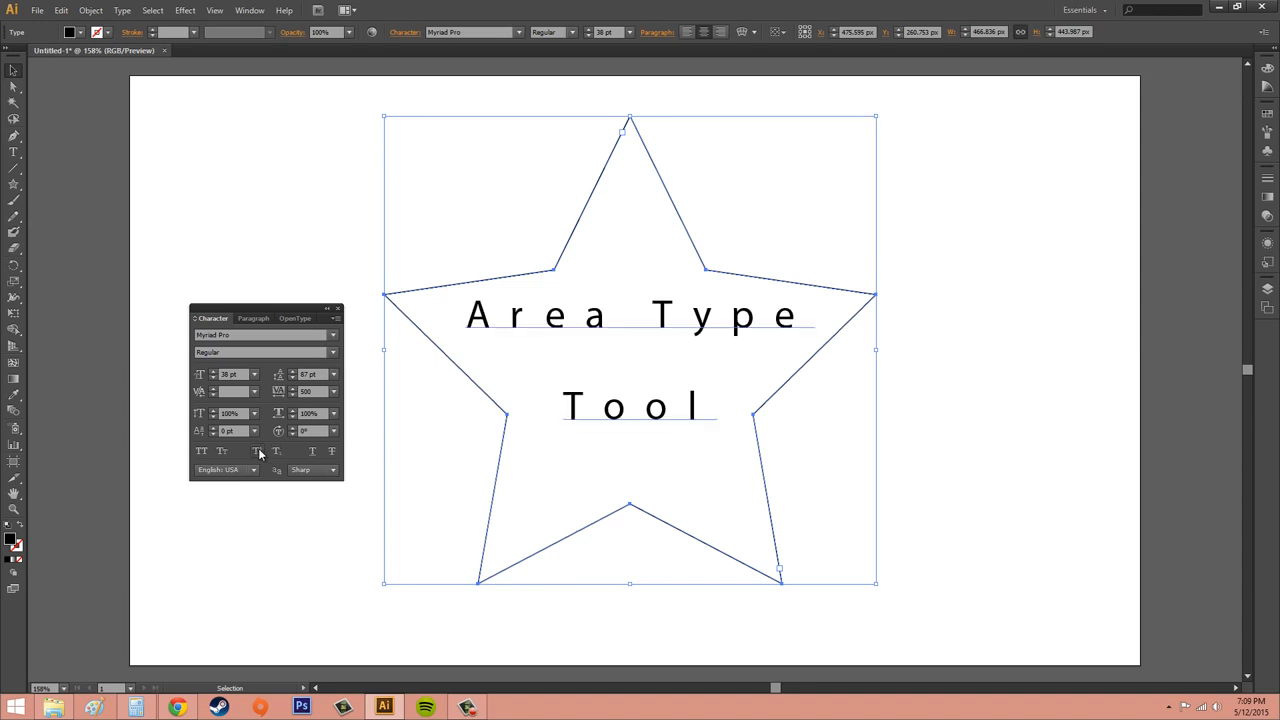
{"action": "left_click", "coordinate": [258, 453]}
{"action": "left_click", "coordinate": [258, 453]}
Step: Try moving the area text sideways off the star outline and undo the move
{"action": "left_click_drag", "start_coordinate": [681, 325], "coordinate": [733, 325]}
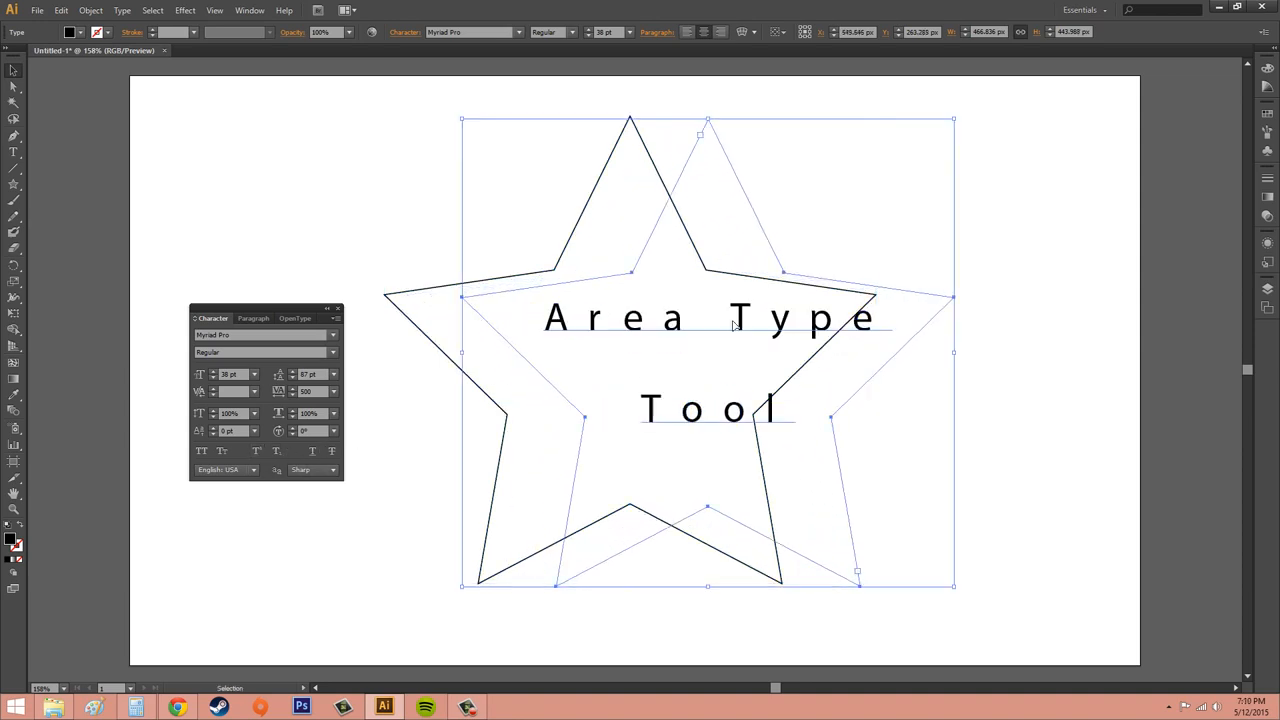
{"action": "key", "text": "ctrl+z"}
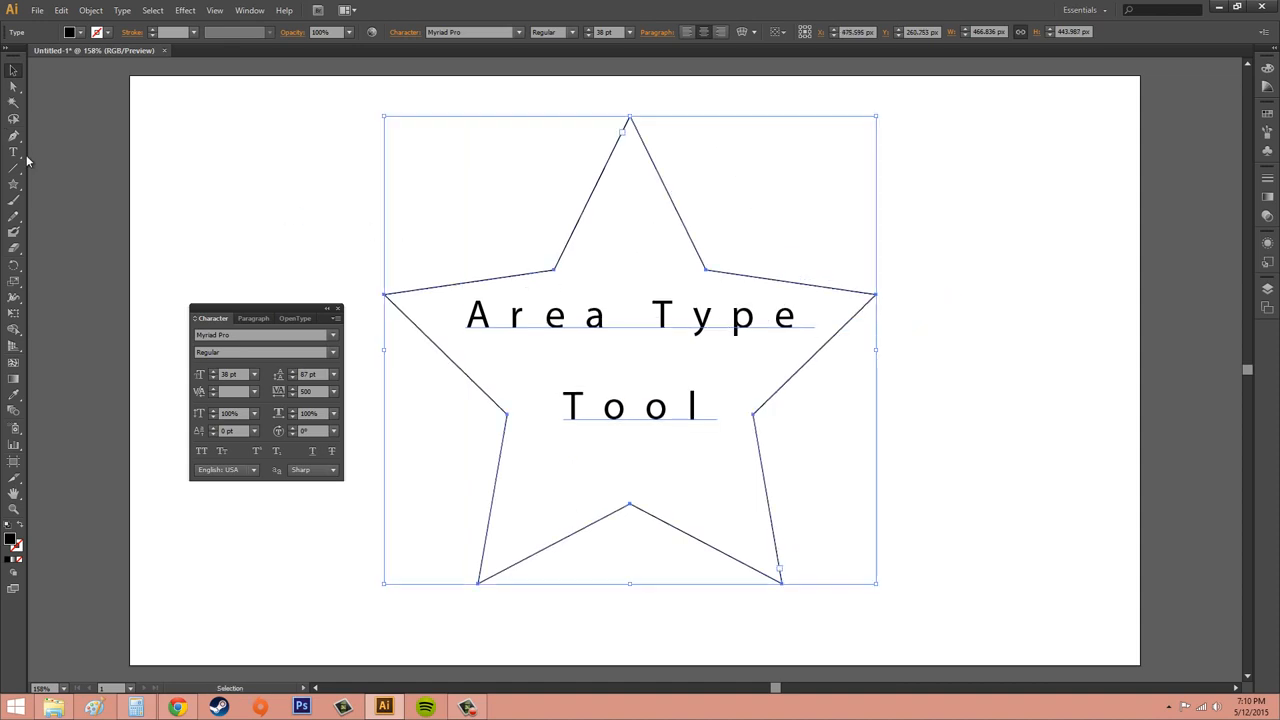
Step: Try Superscript on only the word "Type" in the area text and undo it
{"action": "left_click", "coordinate": [13, 152]}
{"action": "left_click_drag", "start_coordinate": [664, 315], "coordinate": [806, 320]}
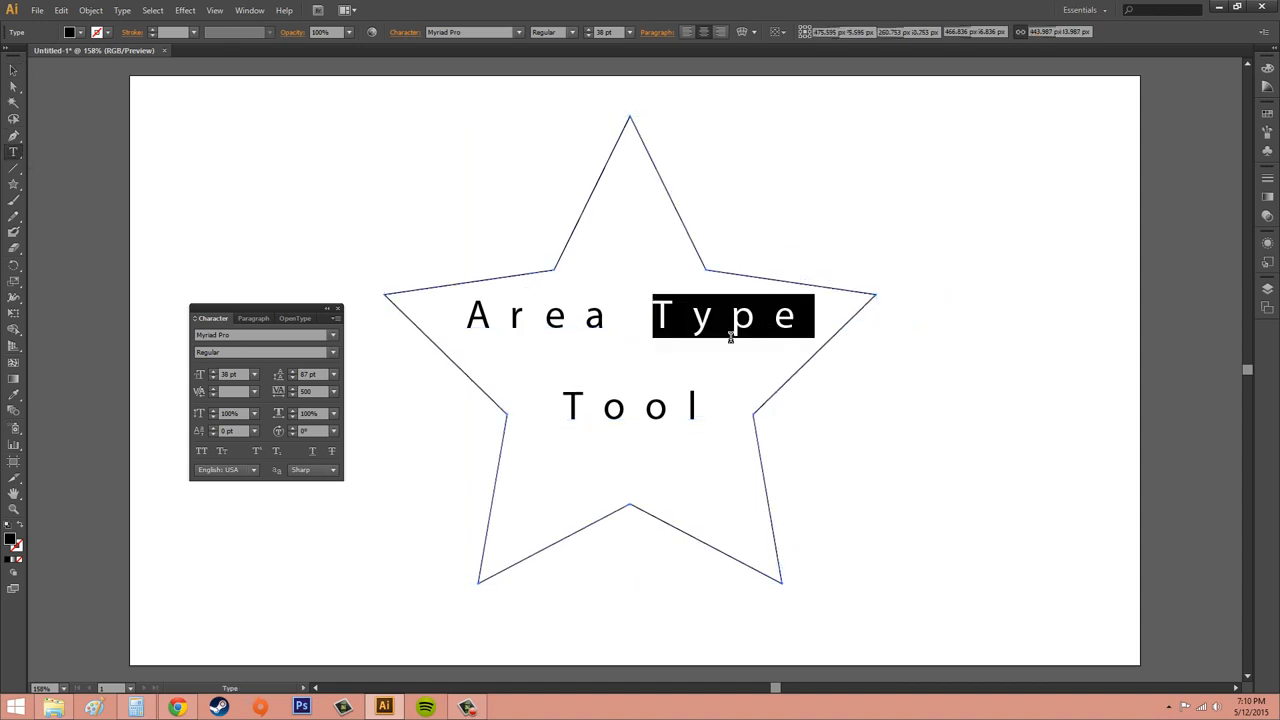
{"action": "left_click", "coordinate": [262, 452]}
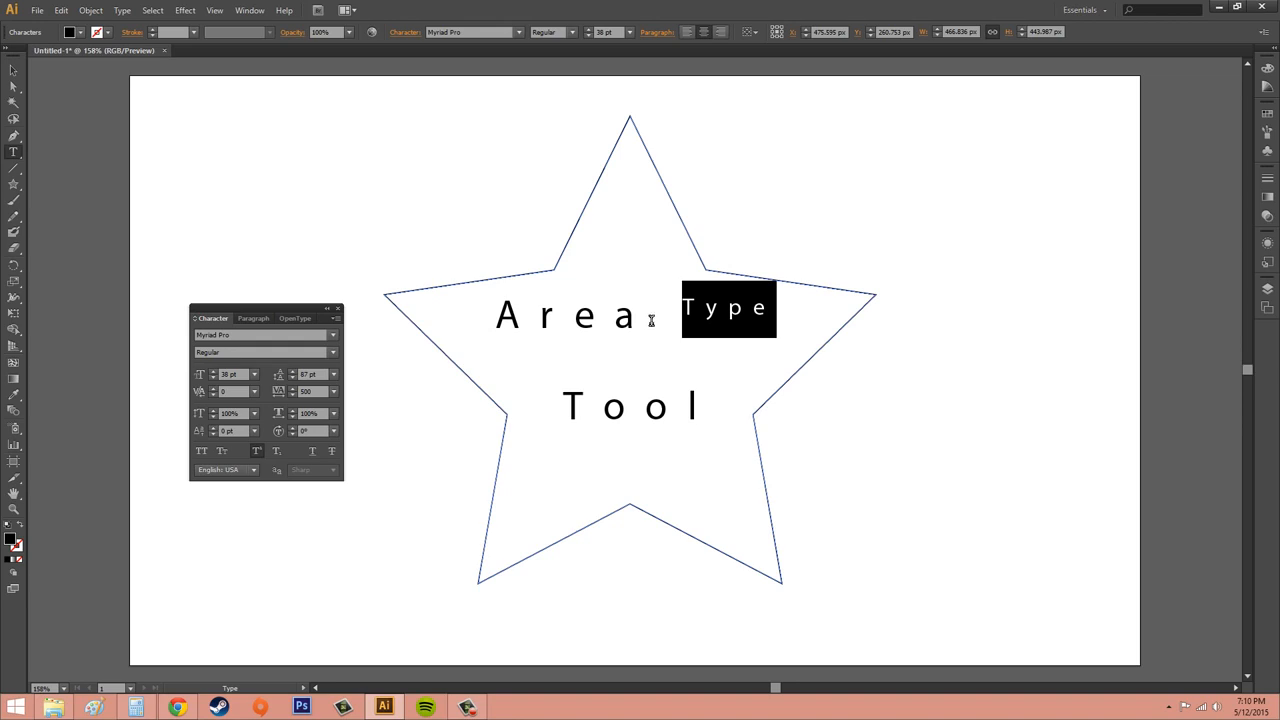
{"action": "key", "text": "ctrl+z"}
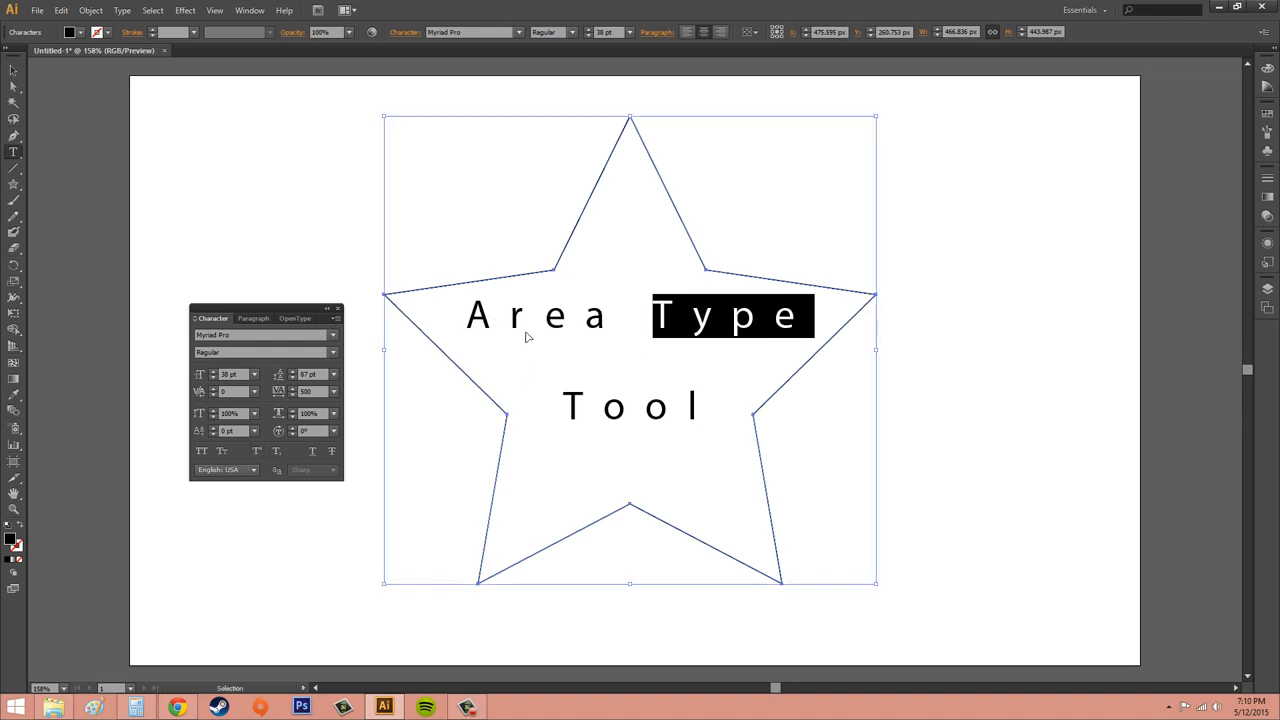
Step: Turn Underline on and off for the word "Type", do the same with Strikethrough, and deselect the text
{"action": "left_click", "coordinate": [311, 452]}
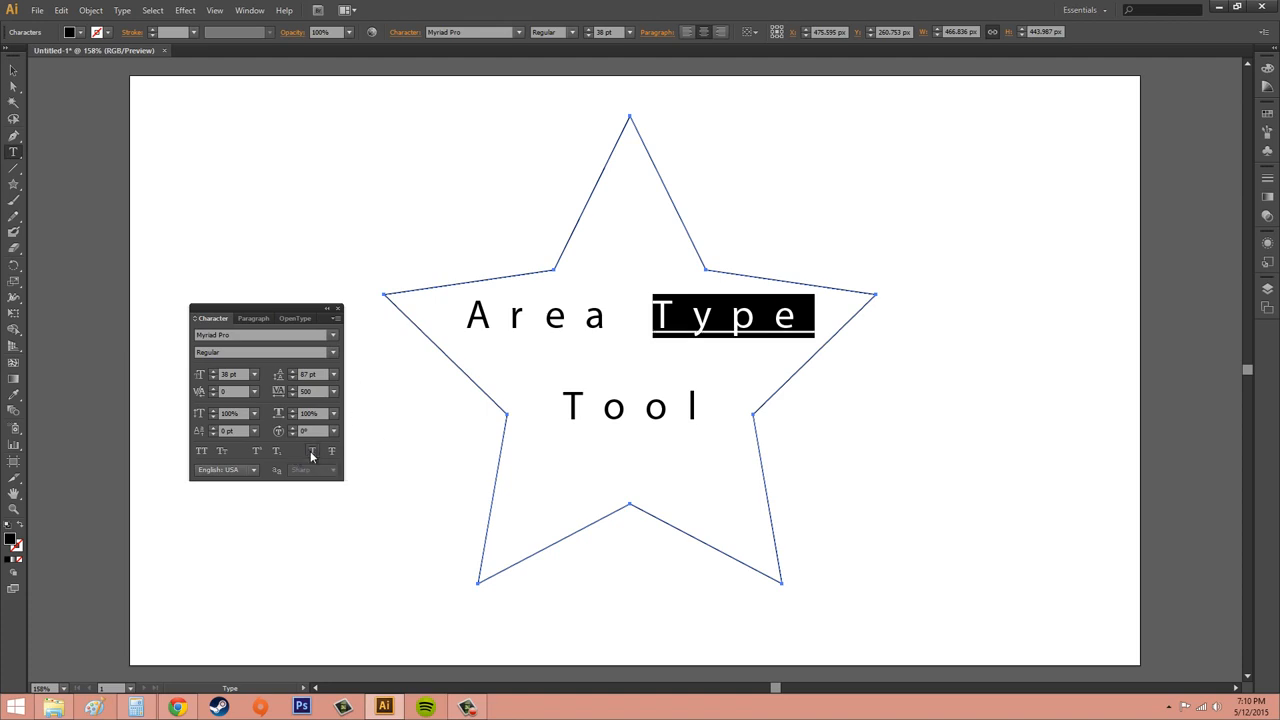
{"action": "left_click", "coordinate": [310, 451]}
{"action": "left_click", "coordinate": [333, 452]}
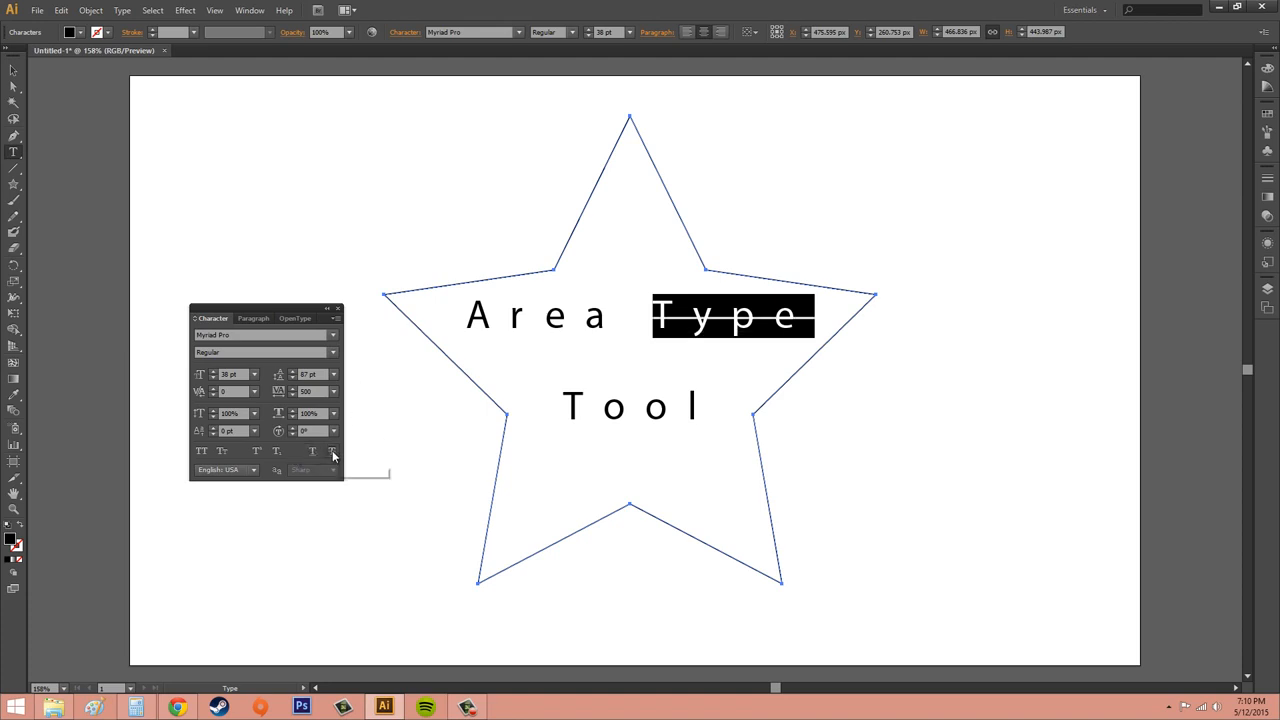
{"action": "left_click", "coordinate": [333, 452]}
{"action": "left_click", "coordinate": [333, 452]}
{"action": "left_click", "coordinate": [333, 452]}
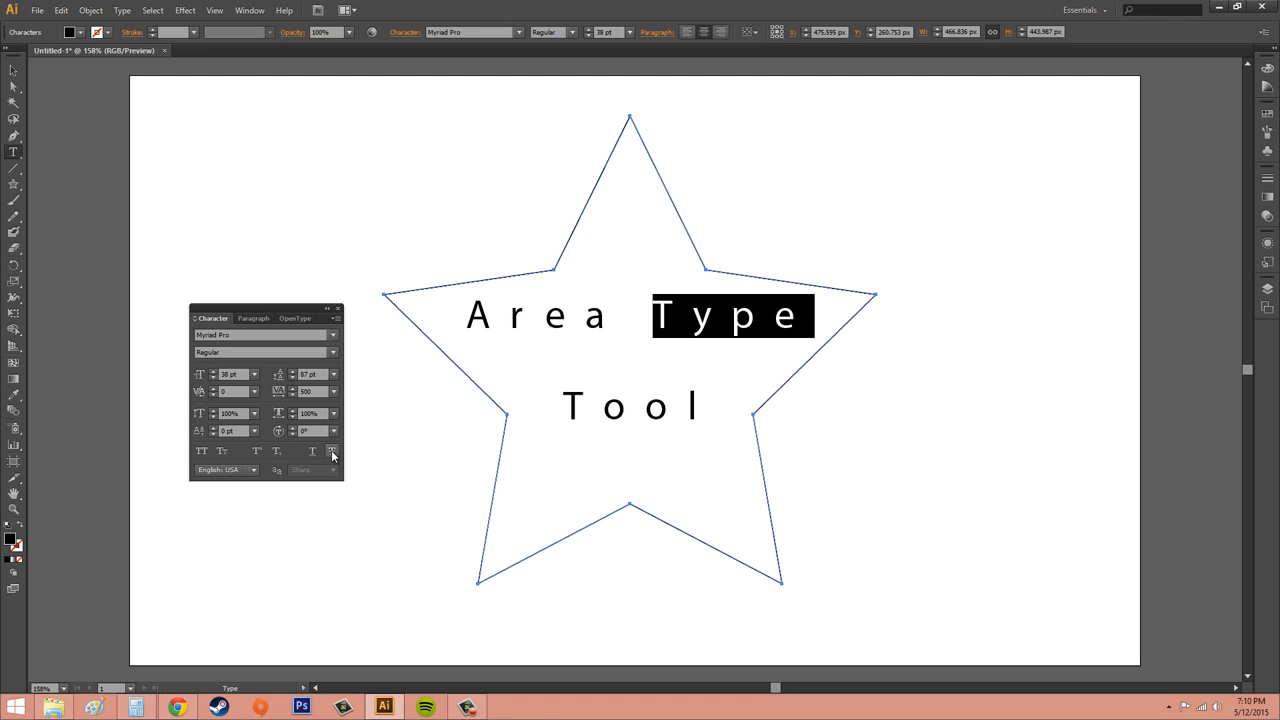
{"action": "left_click", "coordinate": [333, 452]}
{"action": "left_click", "coordinate": [601, 340]}
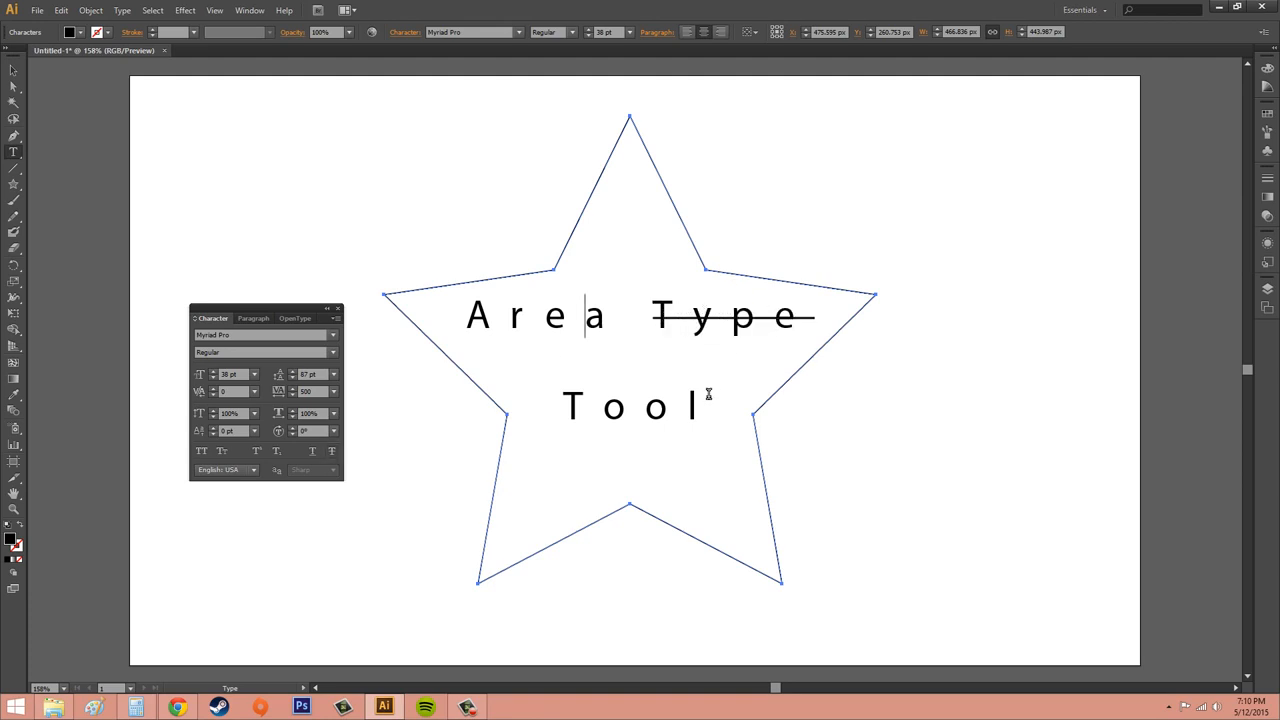
{"action": "left_click_drag", "start_coordinate": [652, 318], "coordinate": [815, 318]}
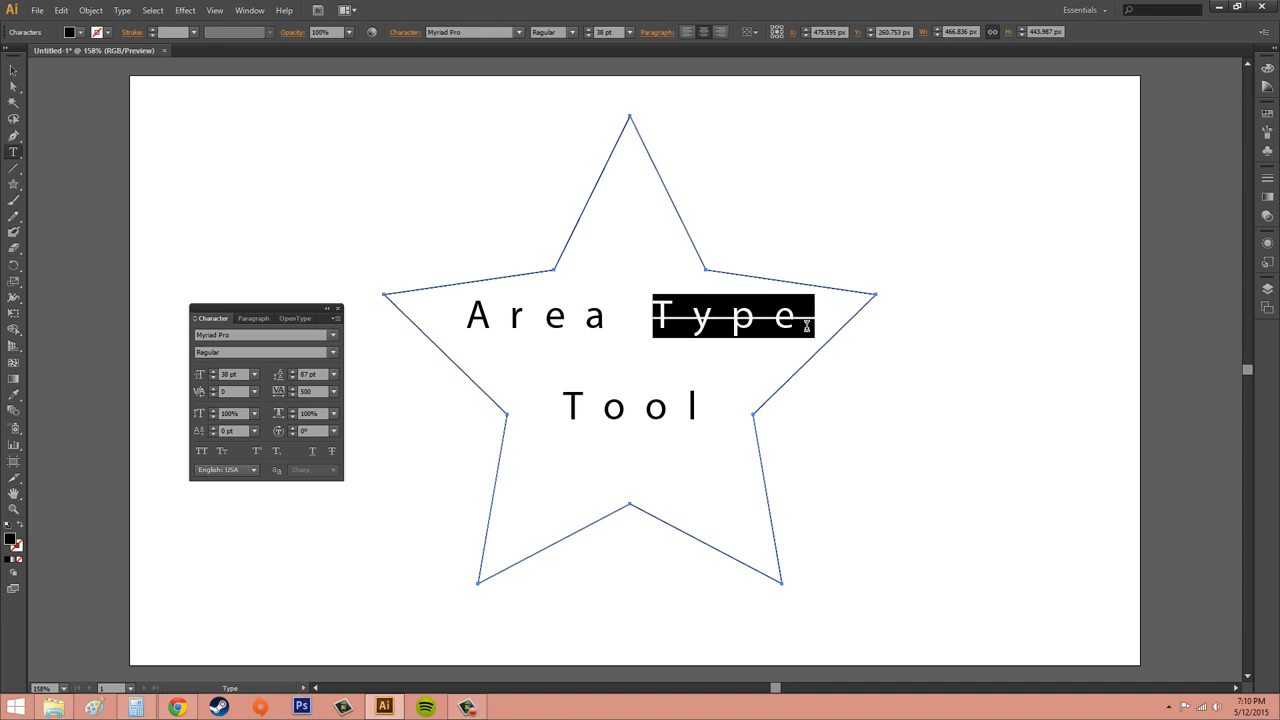
{"action": "left_click", "coordinate": [331, 452]}
{"action": "left_click", "coordinate": [14, 70]}
{"action": "left_click", "coordinate": [1000, 386]}
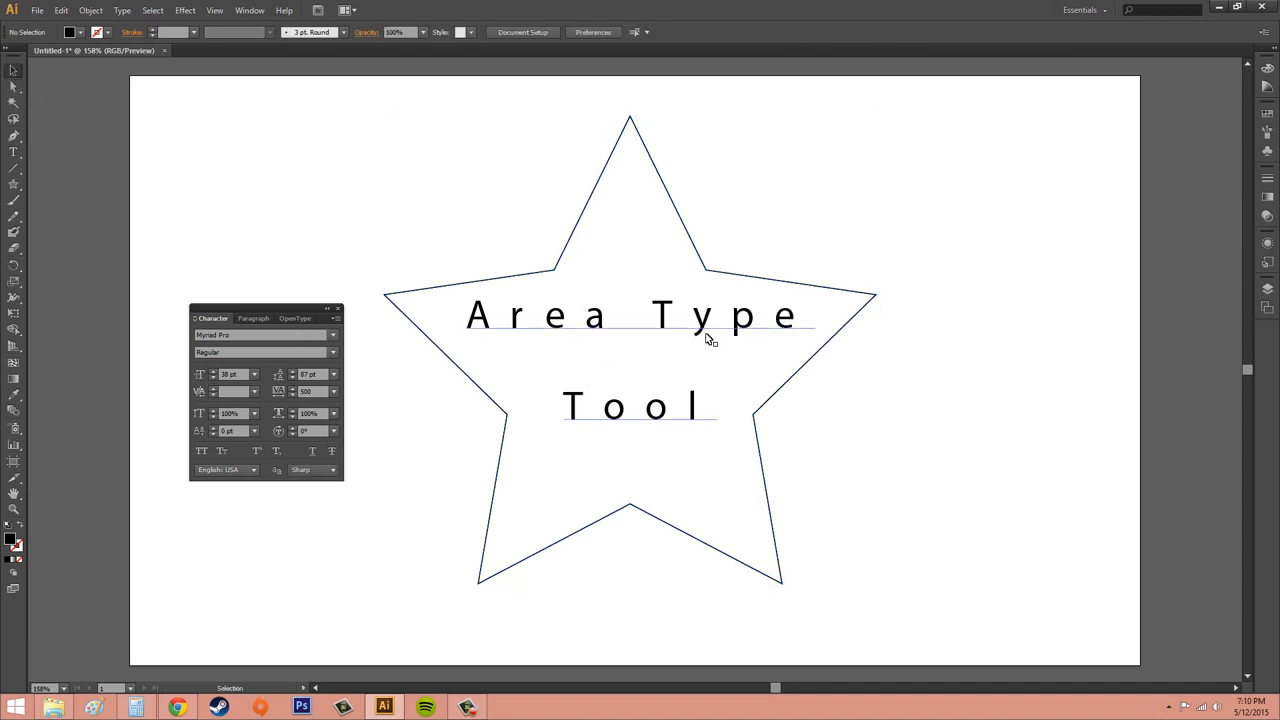
Step: Select the whole area text object and turn Strikethrough on and off, then do the same with Underline
{"action": "left_click", "coordinate": [705, 339]}
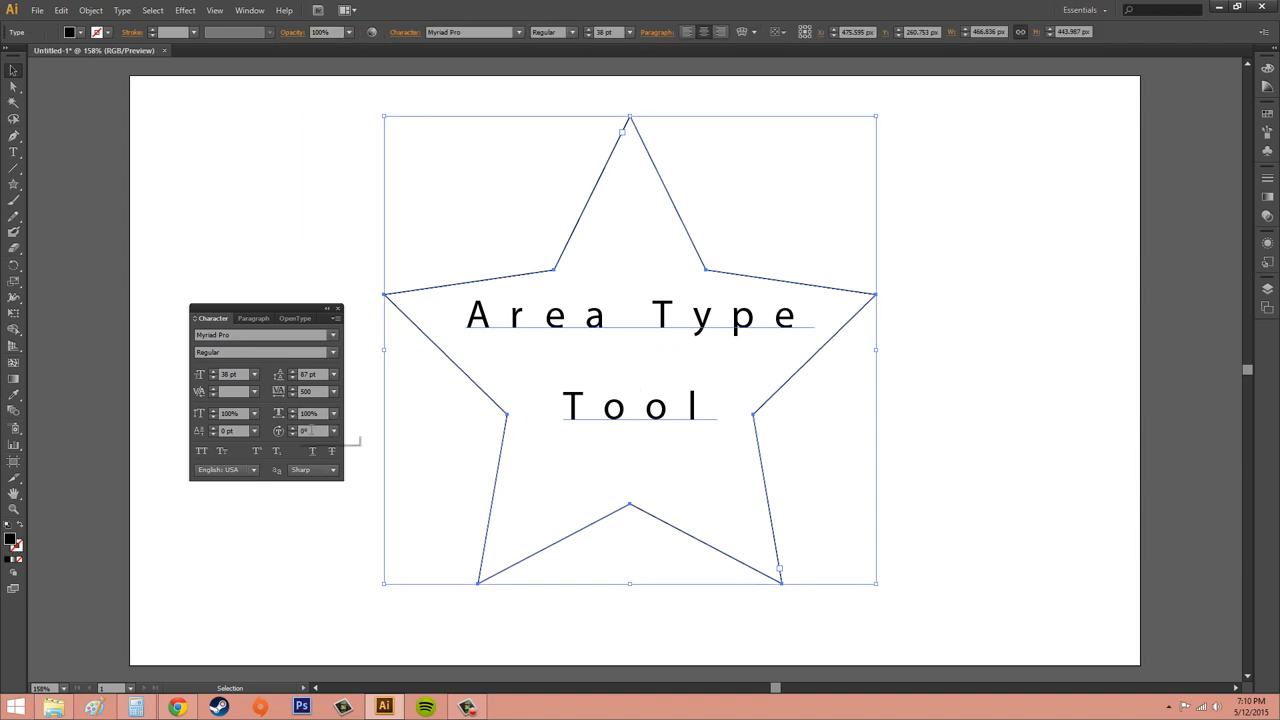
{"action": "left_click", "coordinate": [331, 456]}
{"action": "left_click", "coordinate": [331, 455]}
{"action": "left_click", "coordinate": [312, 455]}
{"action": "left_click", "coordinate": [312, 456]}
Step: Try the Crisp, Strong and None anti-aliasing methods on the area text and return it to Sharp
{"action": "left_click", "coordinate": [322, 469]}
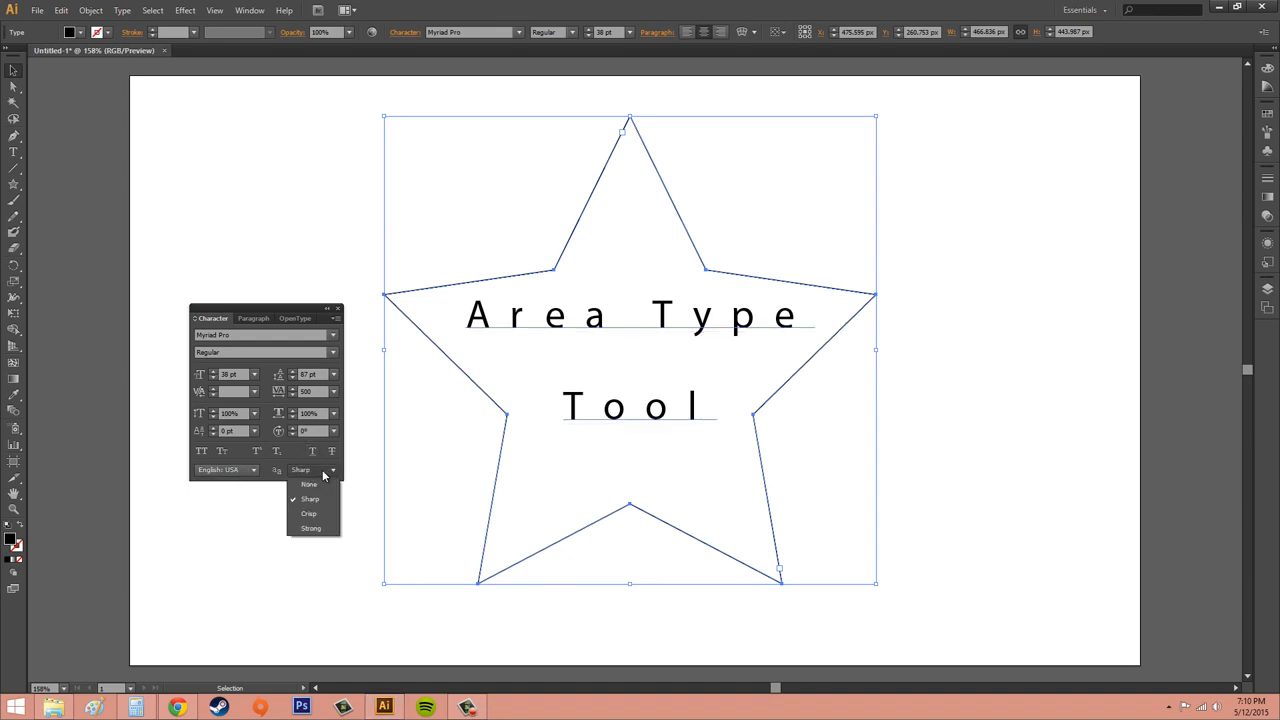
{"action": "left_click", "coordinate": [320, 508]}
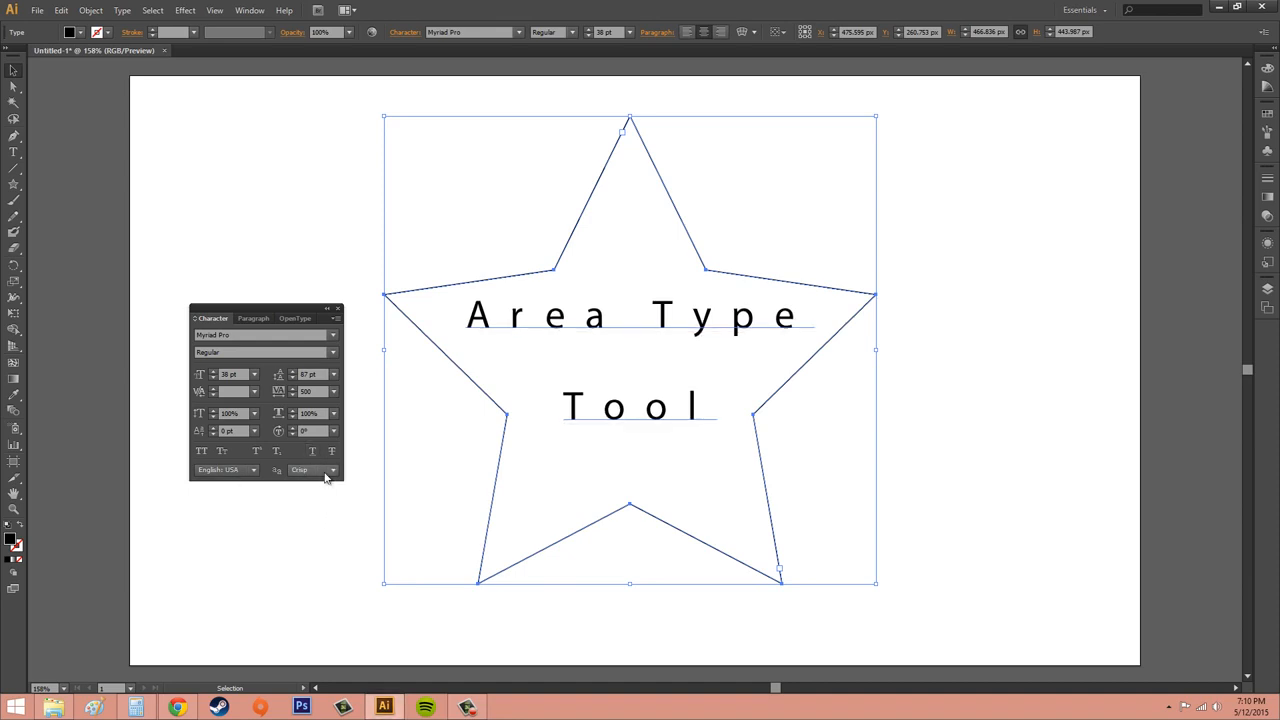
{"action": "left_click", "coordinate": [326, 470]}
{"action": "left_click", "coordinate": [323, 523]}
{"action": "left_click", "coordinate": [322, 474]}
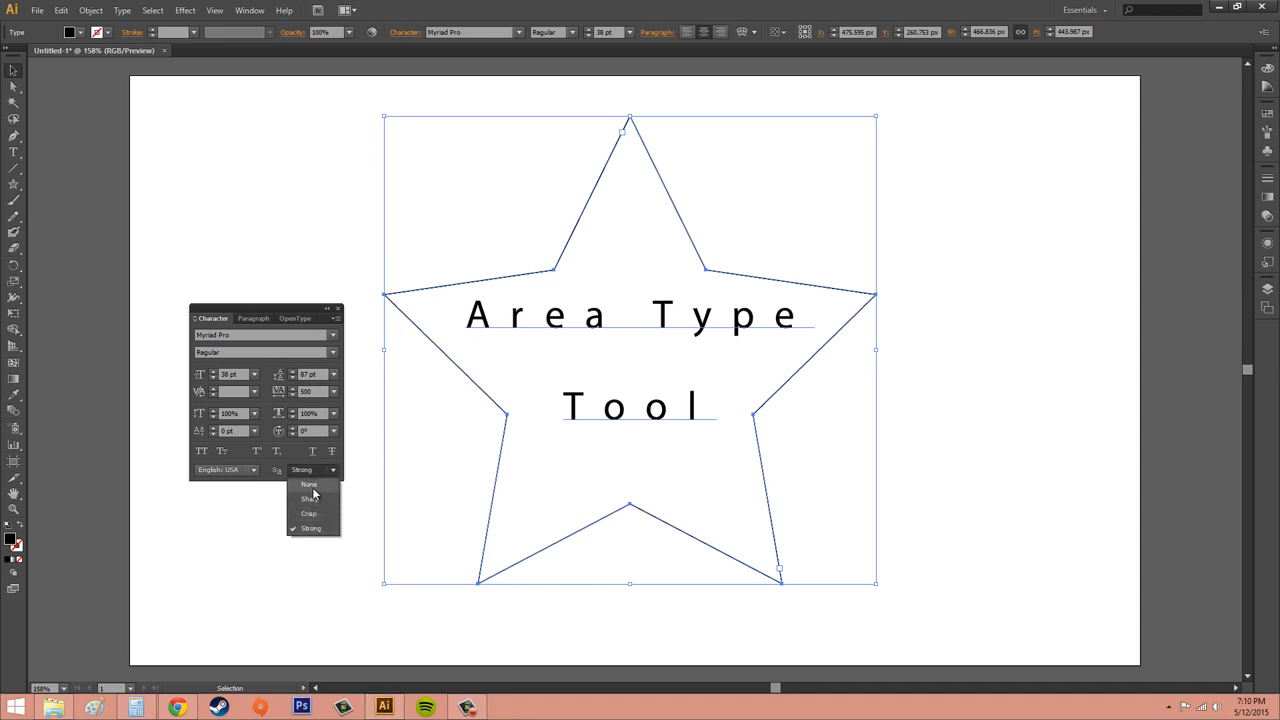
{"action": "left_click", "coordinate": [314, 487]}
{"action": "left_click", "coordinate": [318, 471]}
{"action": "left_click", "coordinate": [316, 498]}
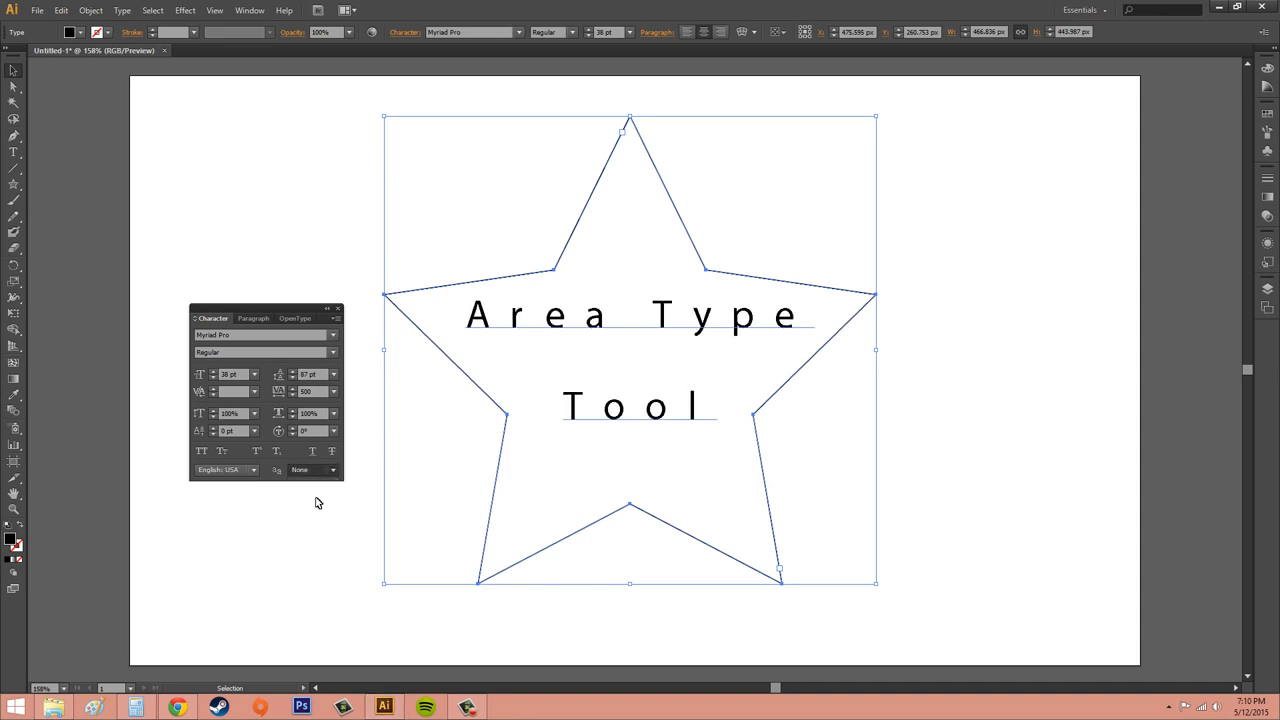
{"action": "left_click", "coordinate": [316, 474]}
{"action": "left_click", "coordinate": [314, 500]}
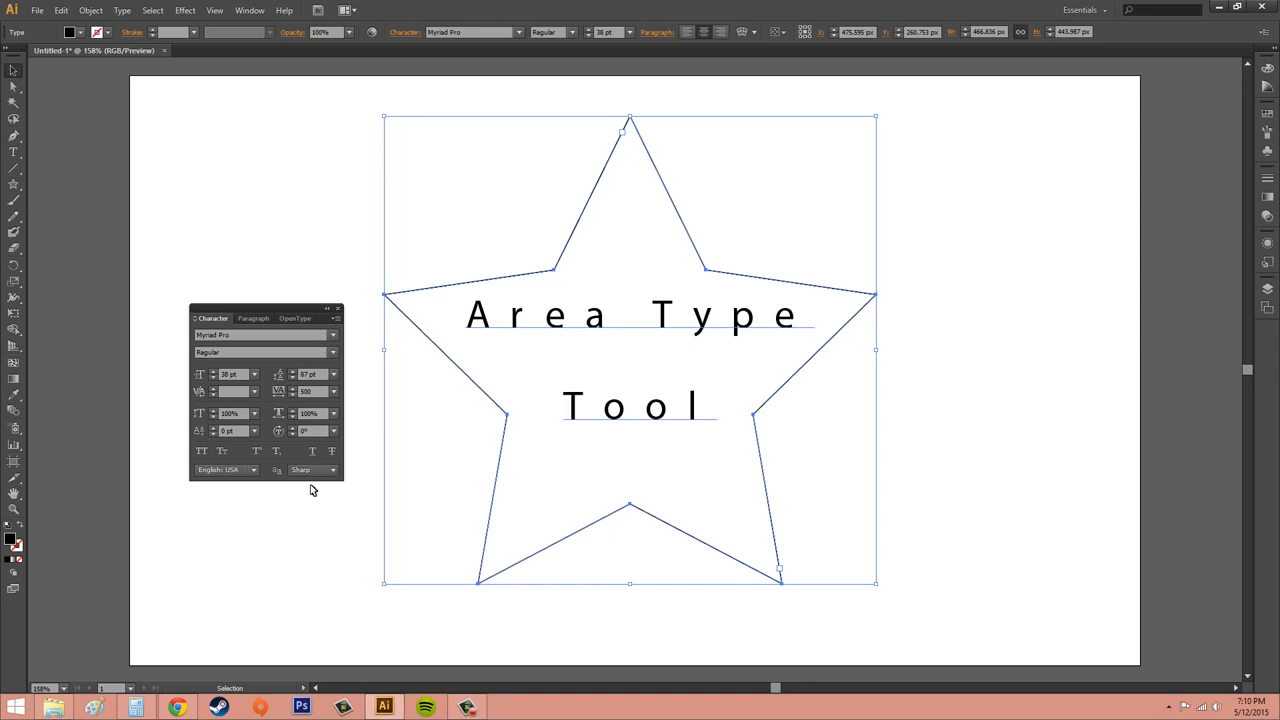
Step: Turn the area text's anti-aliasing off with None and restore Sharp to compare the letter edges
{"action": "left_click", "coordinate": [312, 472]}
{"action": "left_click", "coordinate": [310, 484]}
{"action": "left_click", "coordinate": [325, 473]}
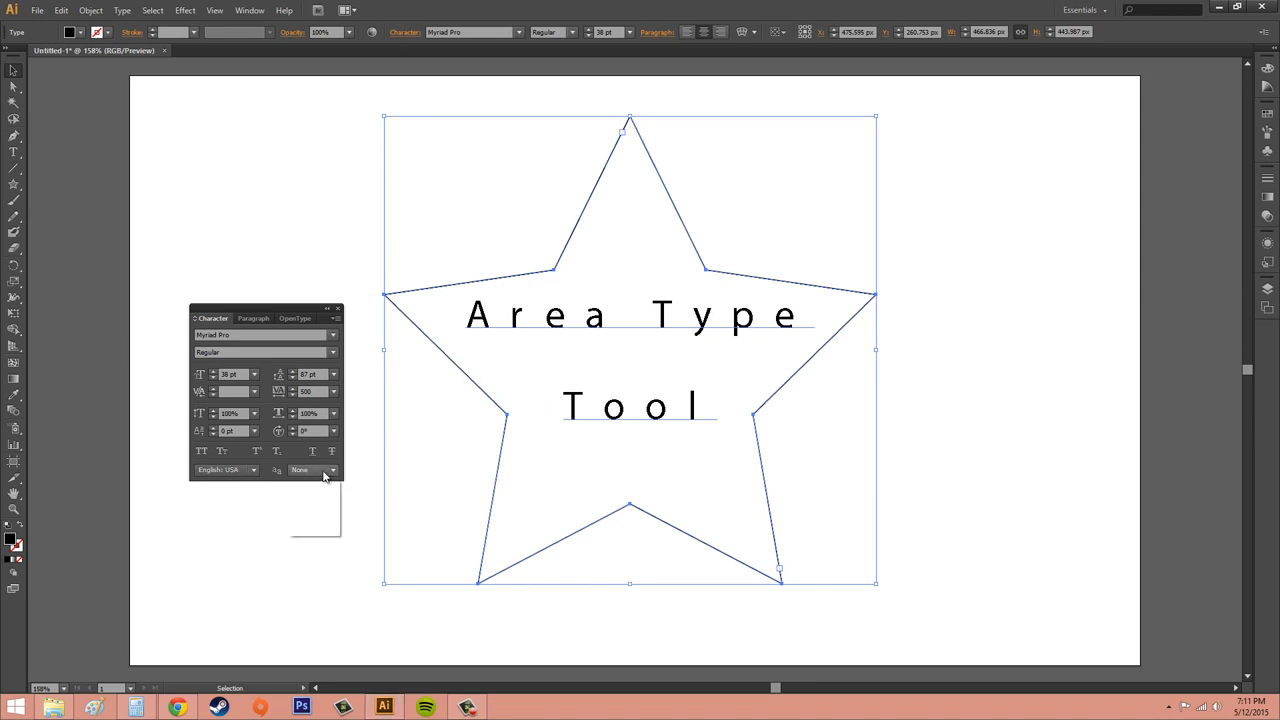
{"action": "left_click", "coordinate": [316, 496]}
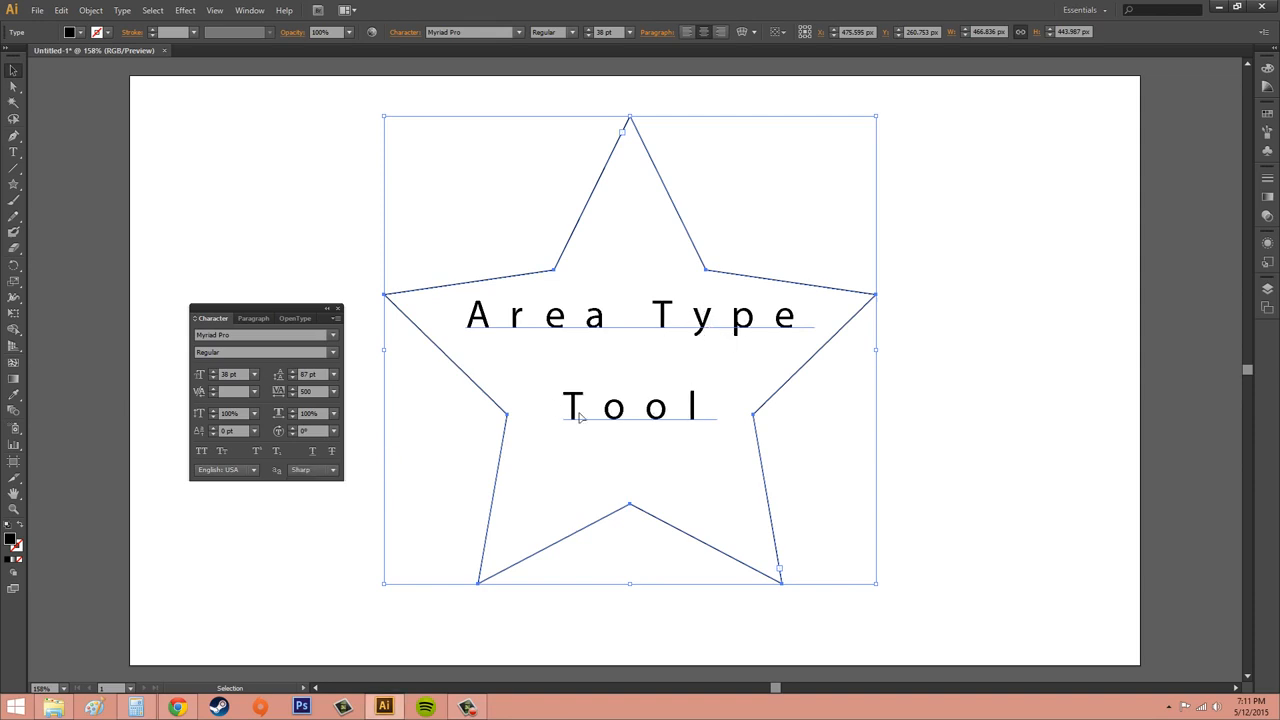
Step: Try Crisp anti-aliasing on the area text and set the method to Strong
{"action": "left_click", "coordinate": [310, 472]}
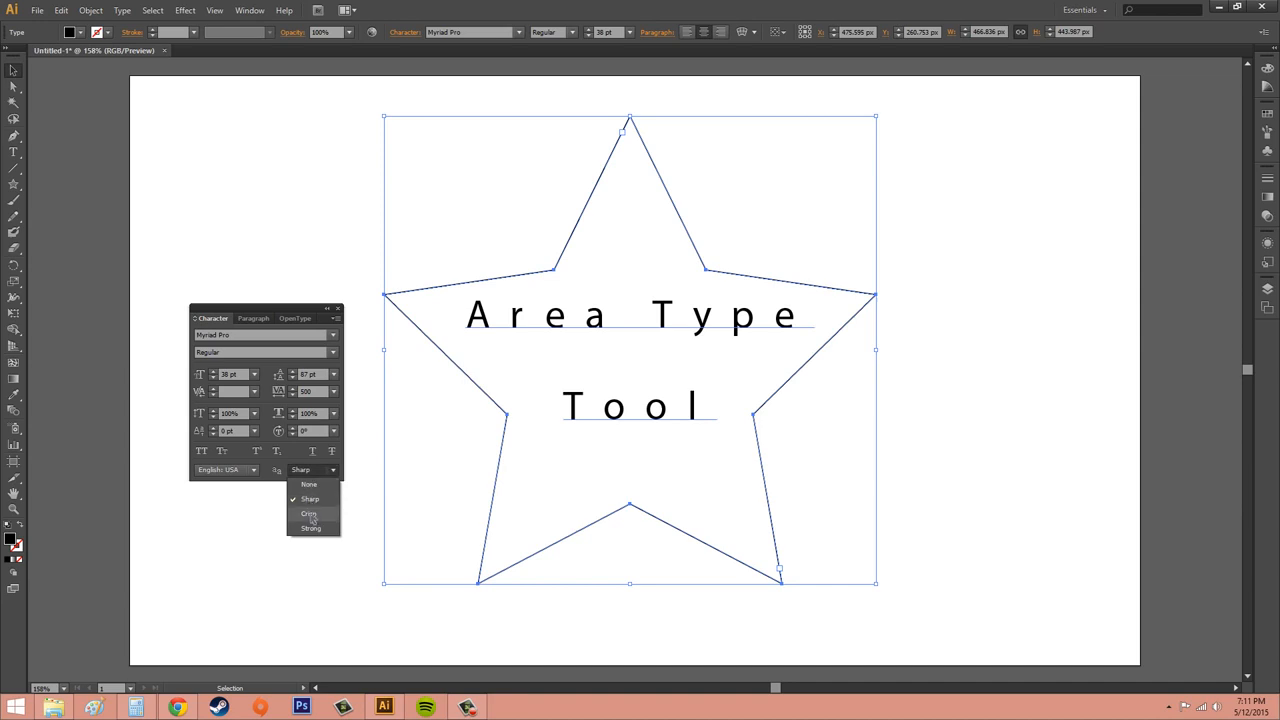
{"action": "left_click", "coordinate": [309, 513]}
{"action": "left_click", "coordinate": [320, 471]}
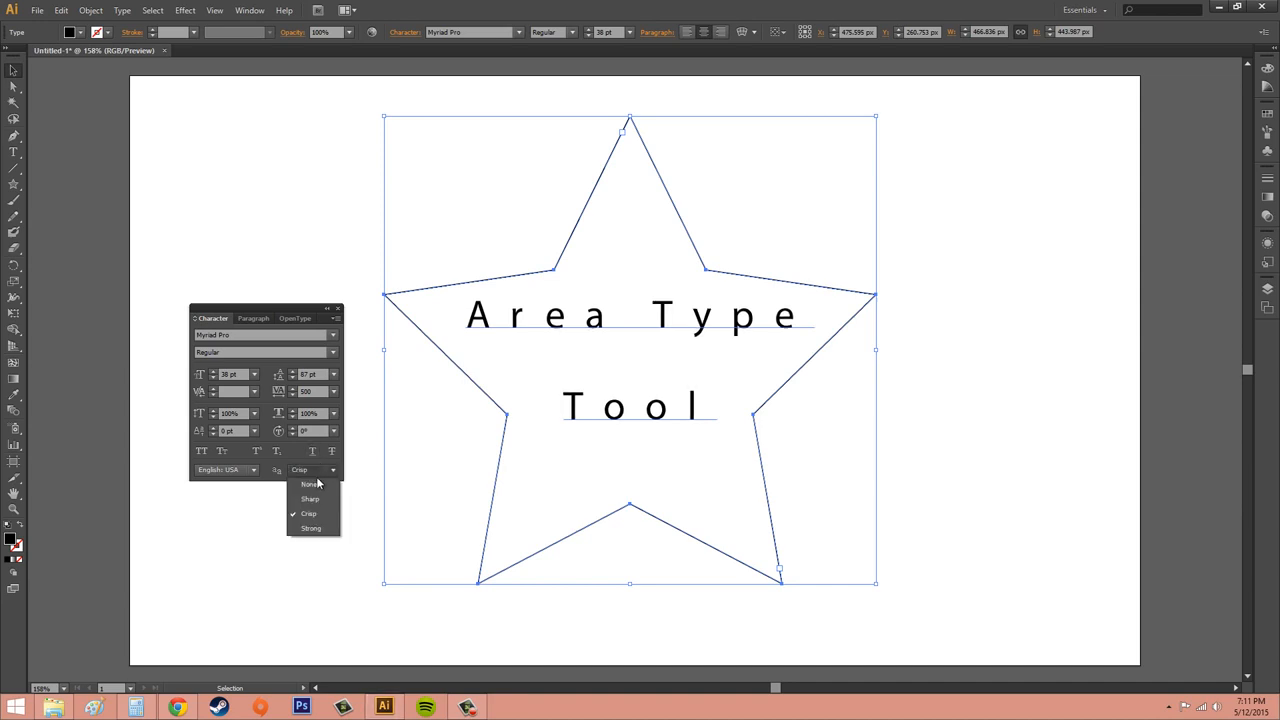
{"action": "left_click", "coordinate": [311, 527]}
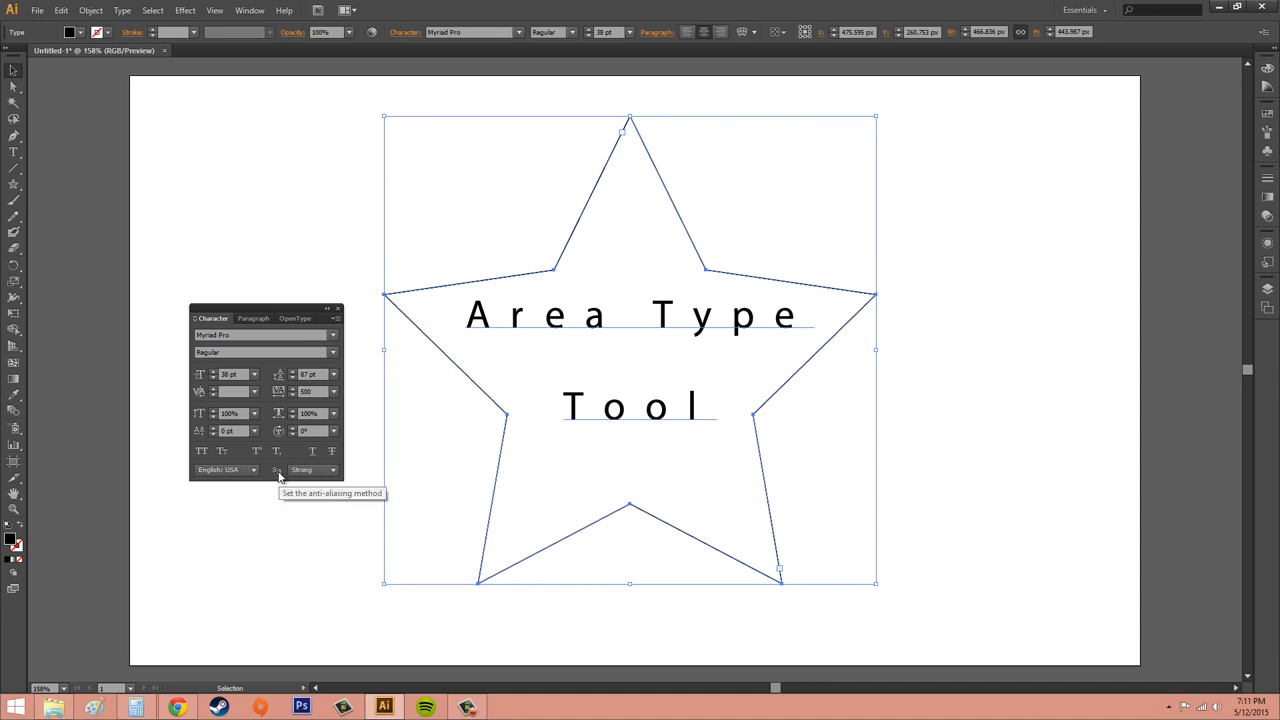
Step: Examine the available text languages and the Paragraph settings with their additional options, and return to the Character settings
{"action": "left_click", "coordinate": [242, 472]}
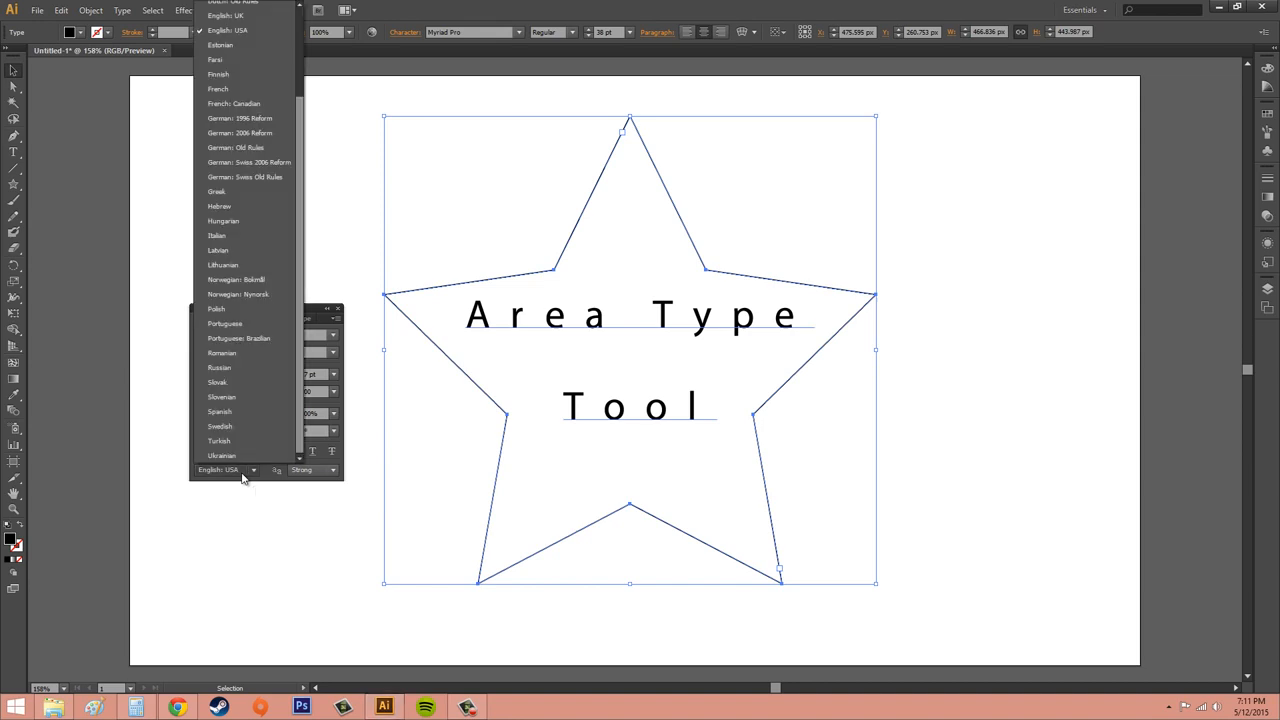
{"action": "left_click", "coordinate": [242, 476]}
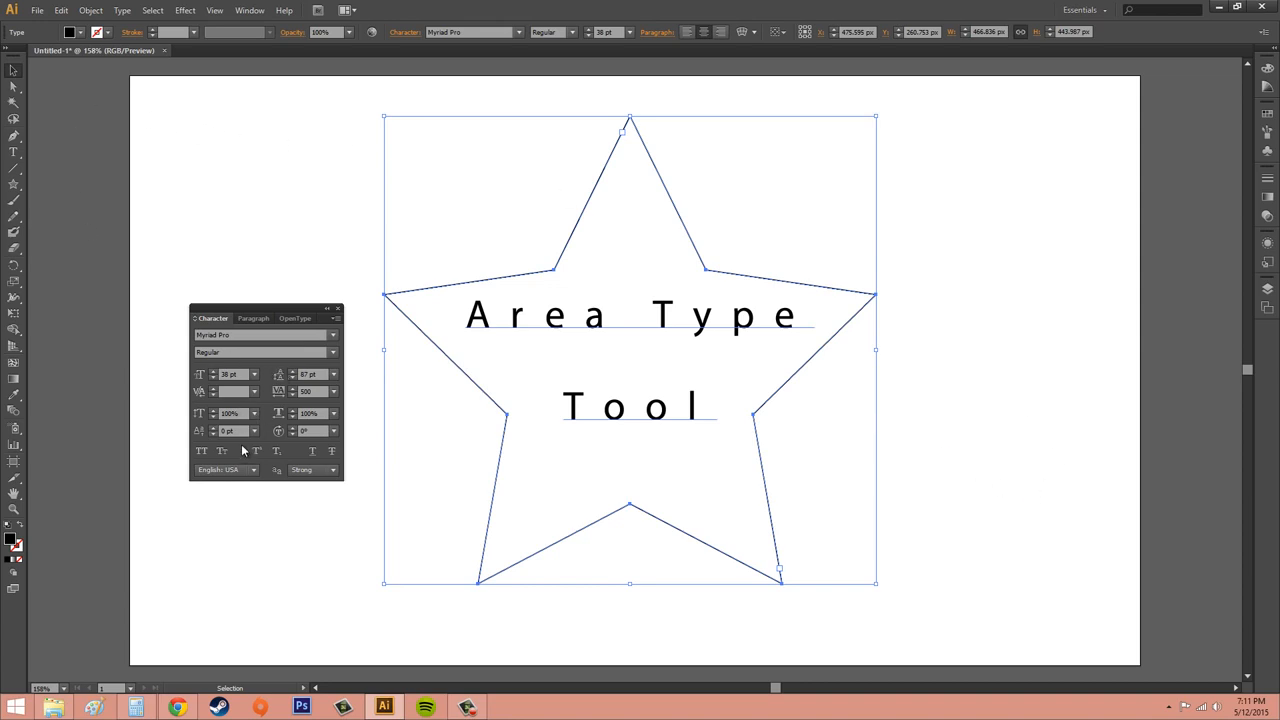
{"action": "left_click", "coordinate": [253, 319]}
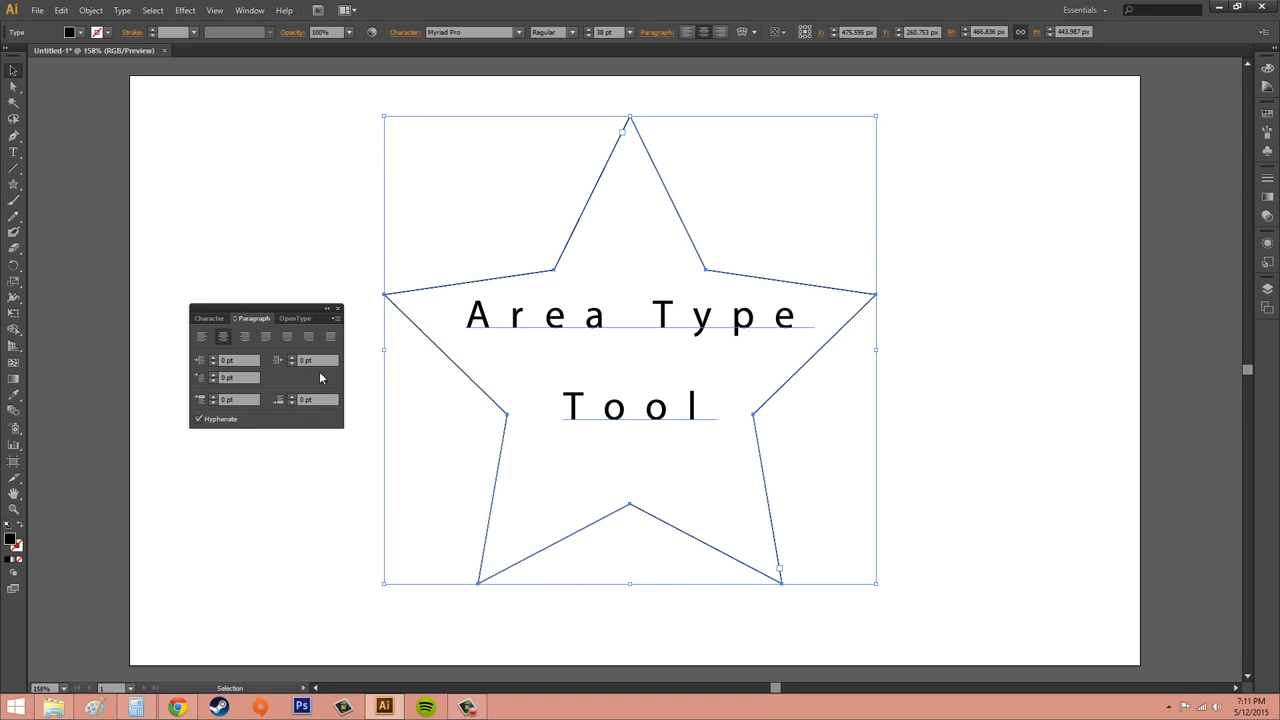
{"action": "left_click", "coordinate": [335, 318]}
{"action": "left_click", "coordinate": [335, 318]}
{"action": "left_click", "coordinate": [335, 318]}
{"action": "left_click", "coordinate": [376, 326]}
{"action": "left_click", "coordinate": [336, 318]}
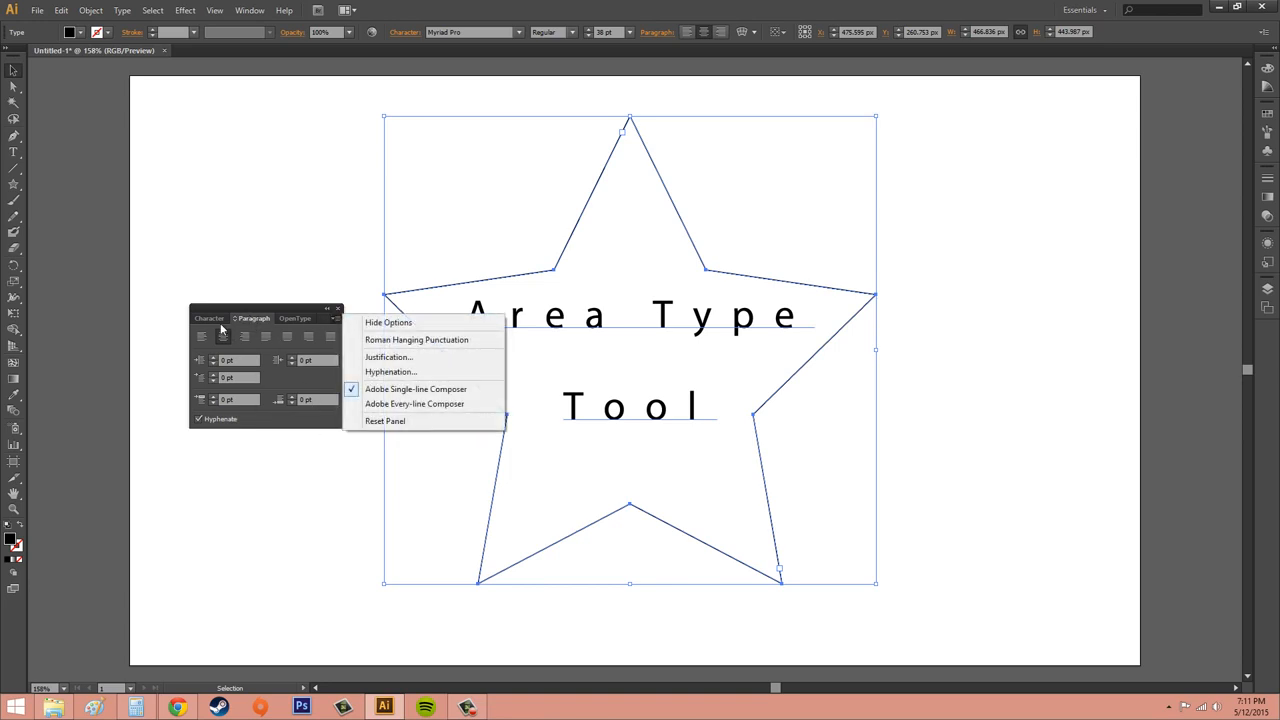
{"action": "left_click", "coordinate": [211, 319]}
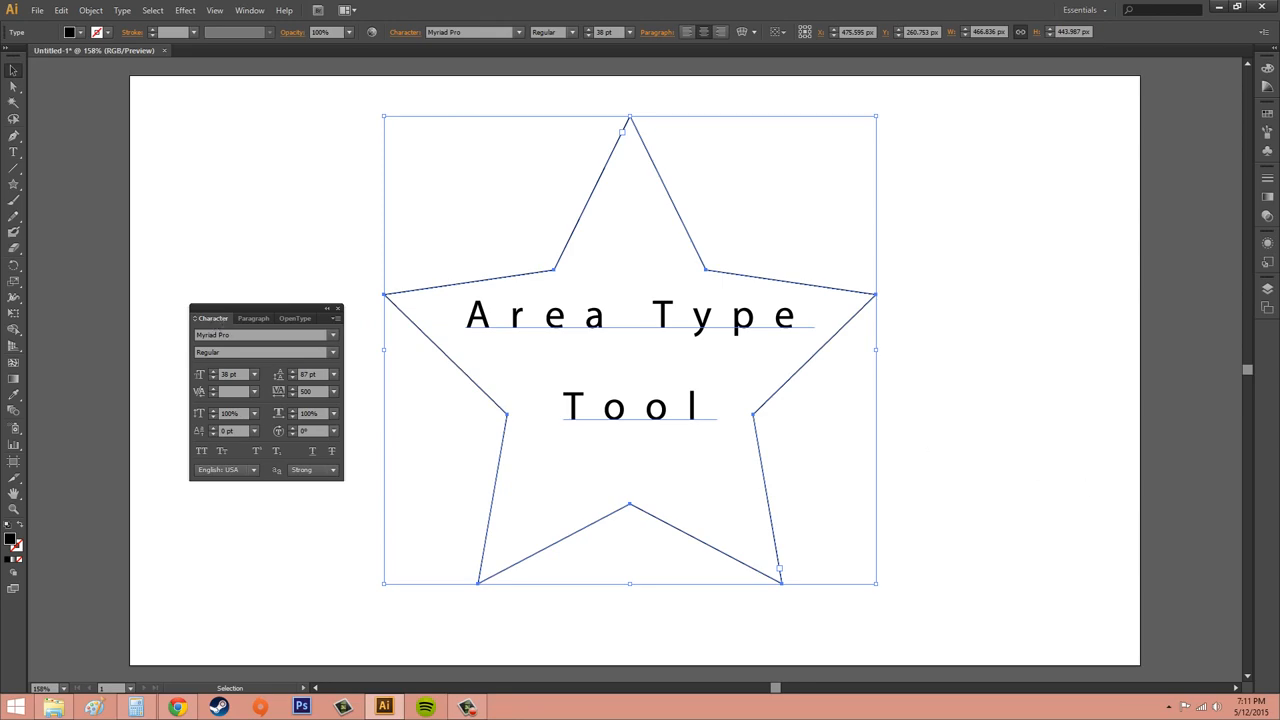